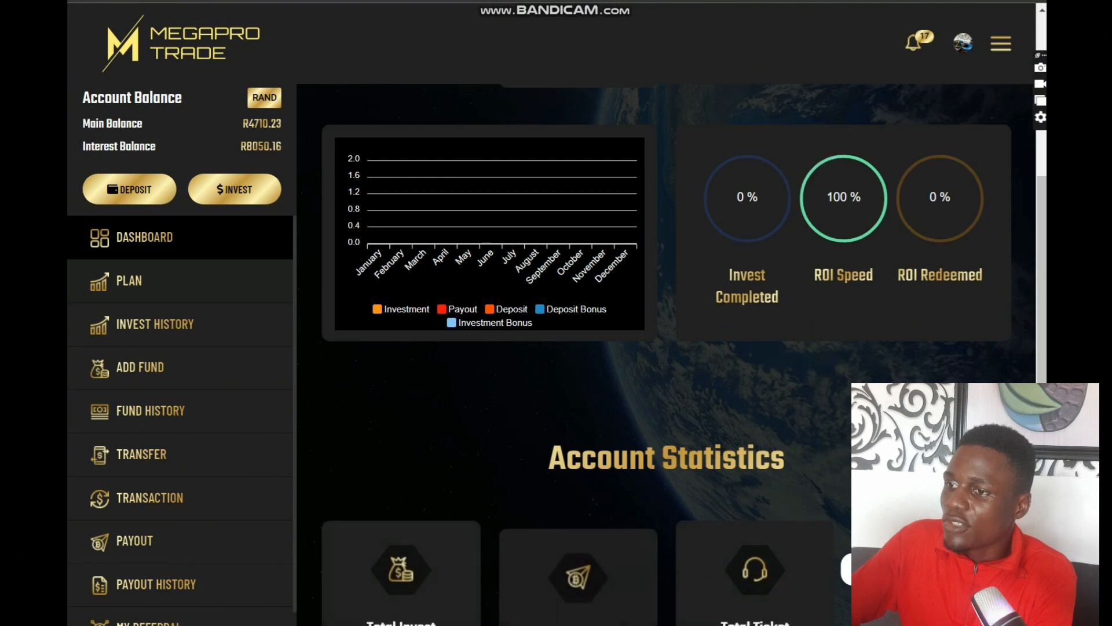
{"action": "scroll", "coordinate": [579, 348], "scroll_direction": "down", "scroll_amount": 5}
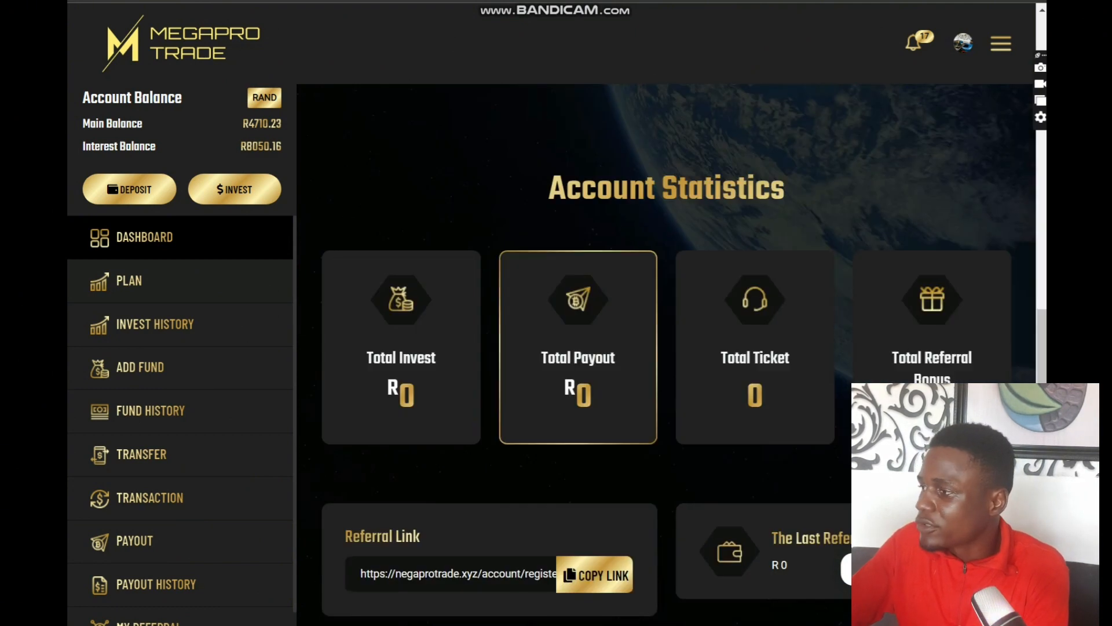
{"action": "scroll", "coordinate": [174, 371], "scroll_direction": "down", "scroll_amount": 2}
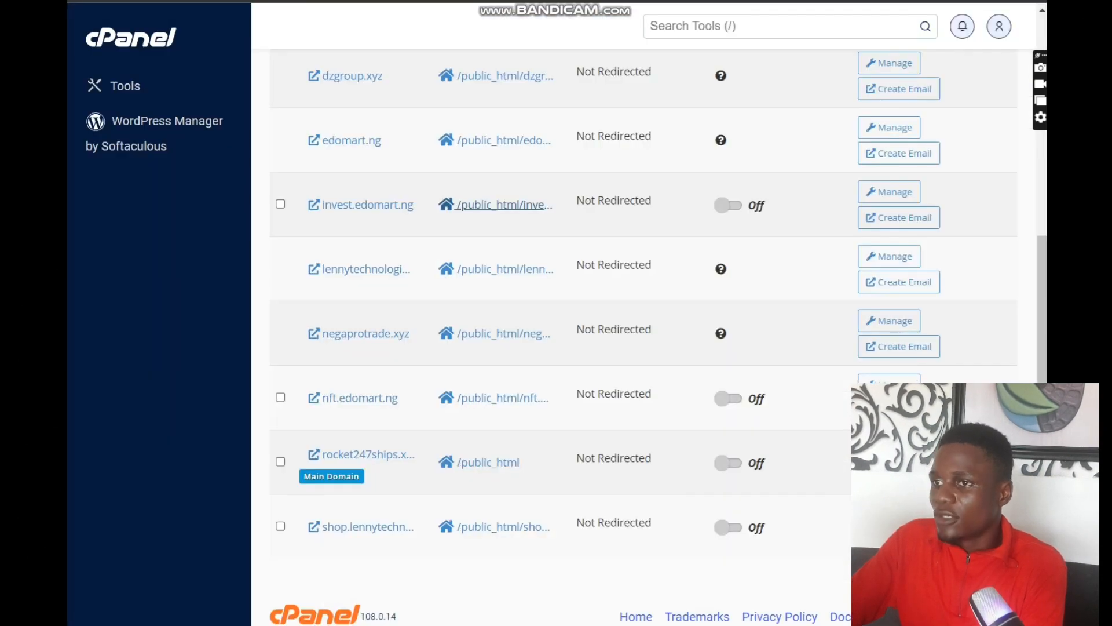
{"action": "scroll", "coordinate": [643, 336], "scroll_direction": "up", "scroll_amount": 6}
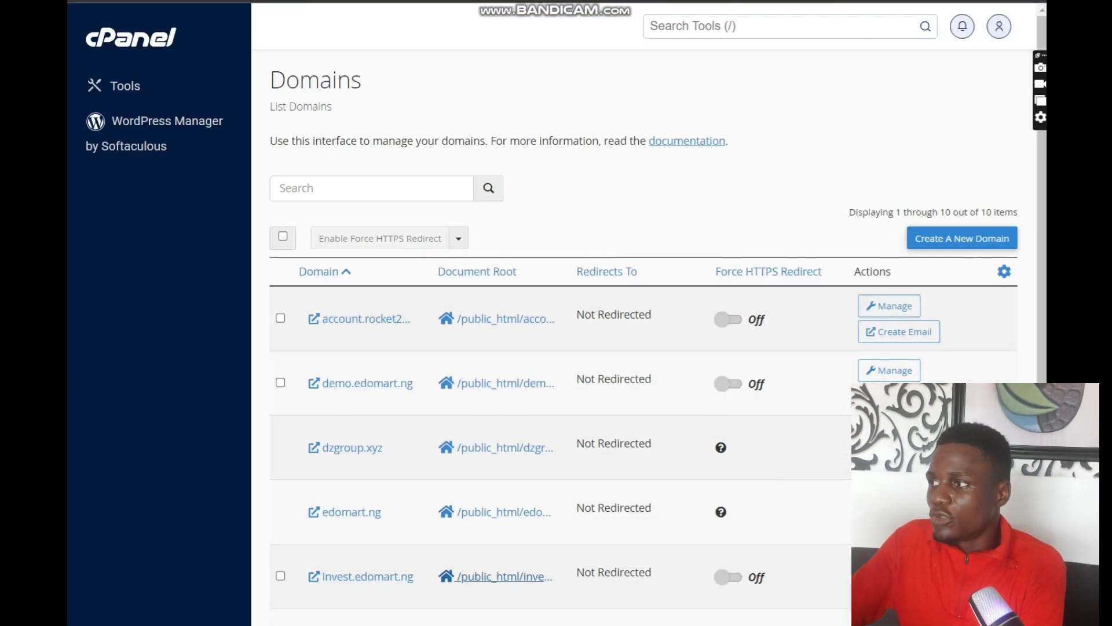
Step: Search the hosting tools for "domain" and open the Domains list
{"action": "left_click", "coordinate": [131, 38]}
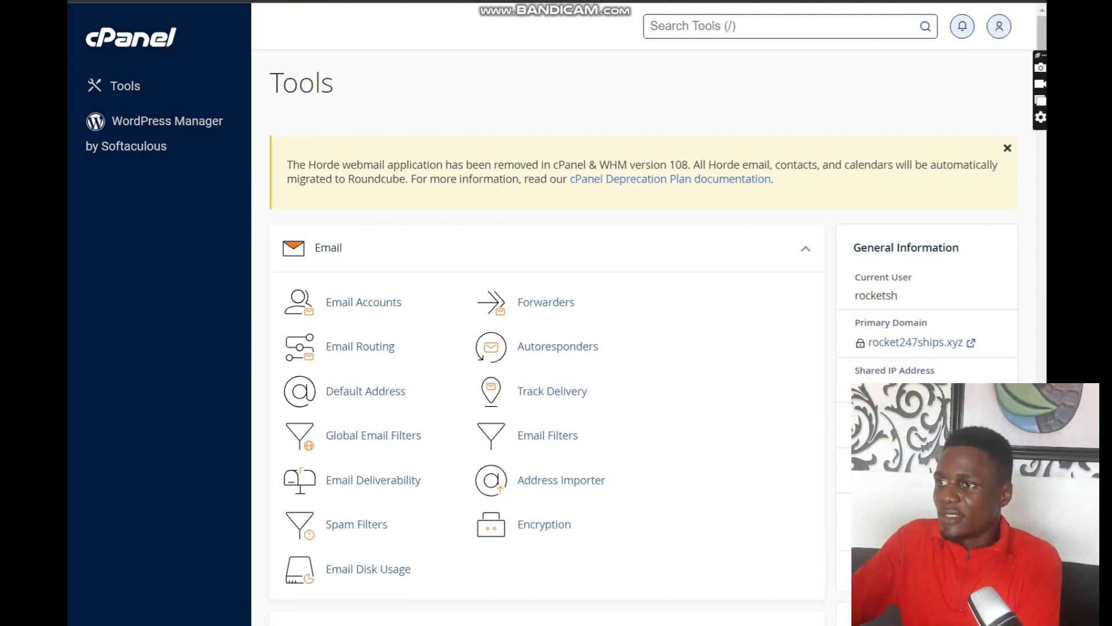
{"action": "type", "text": "domain"}
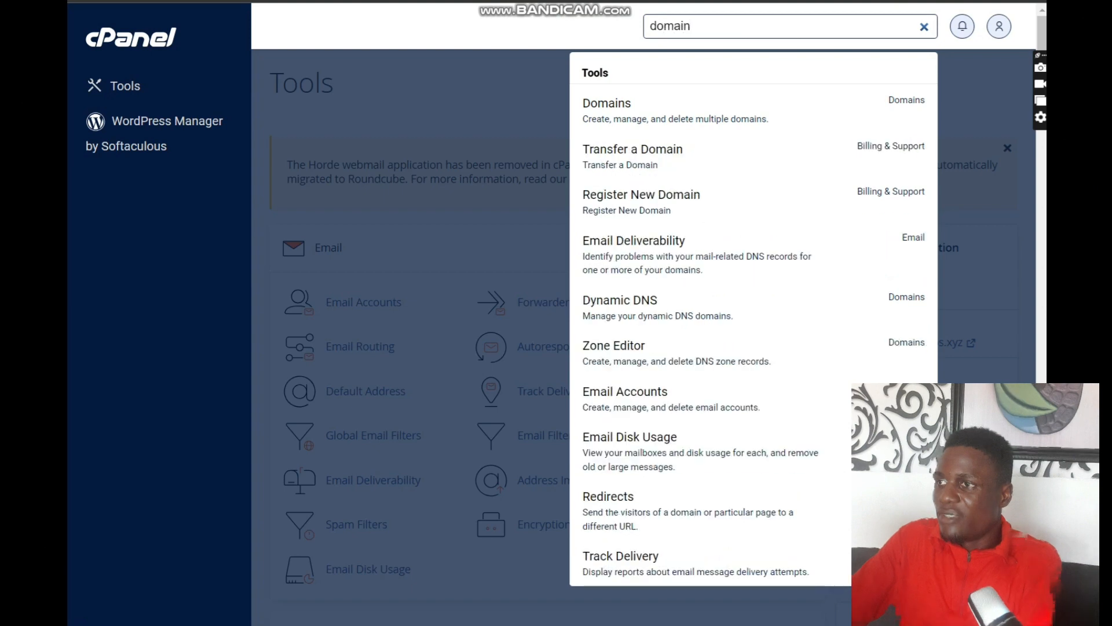
{"action": "key", "text": "Return"}
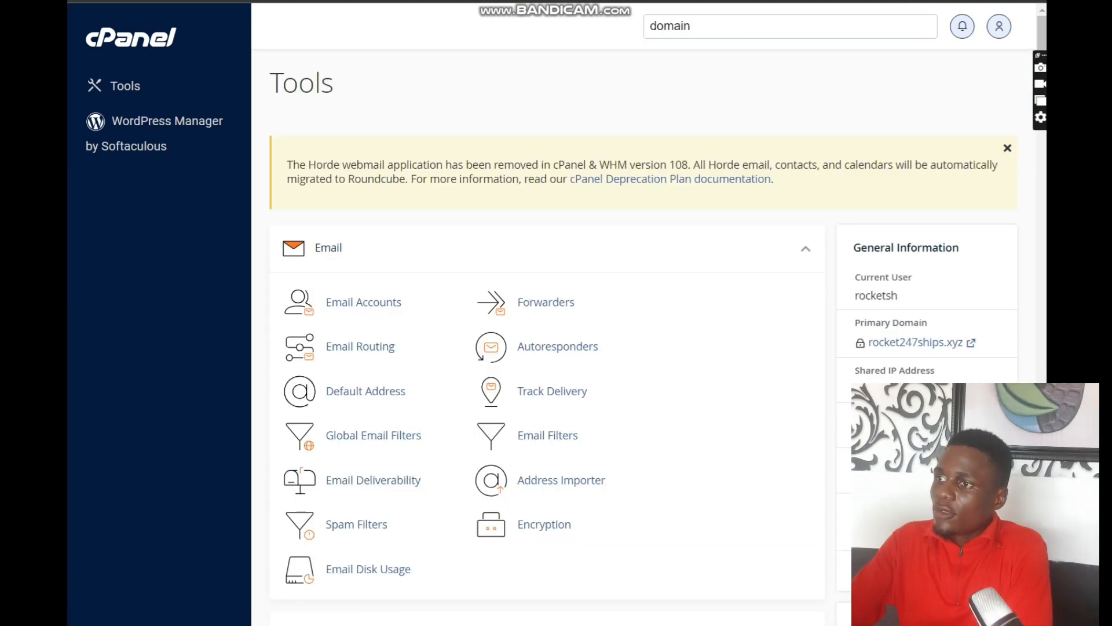
{"action": "left_click", "coordinate": [776, 26]}
{"action": "left_click", "coordinate": [607, 103]}
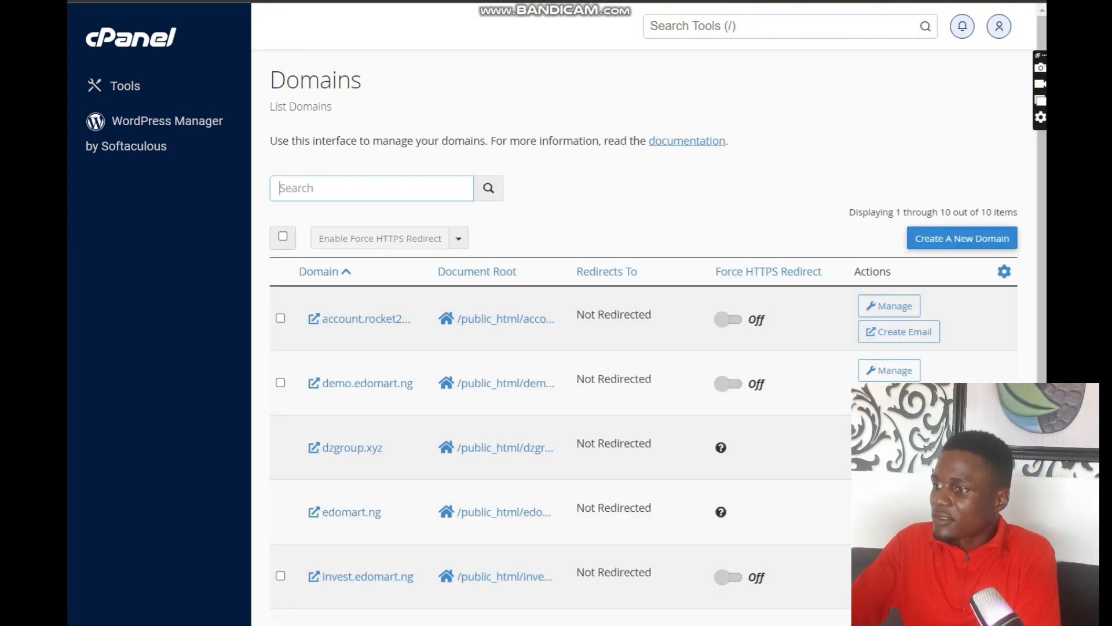
Step: Resume the interrupted download of project.zip
{"action": "scroll", "coordinate": [556, 336], "scroll_direction": "down", "scroll_amount": 4}
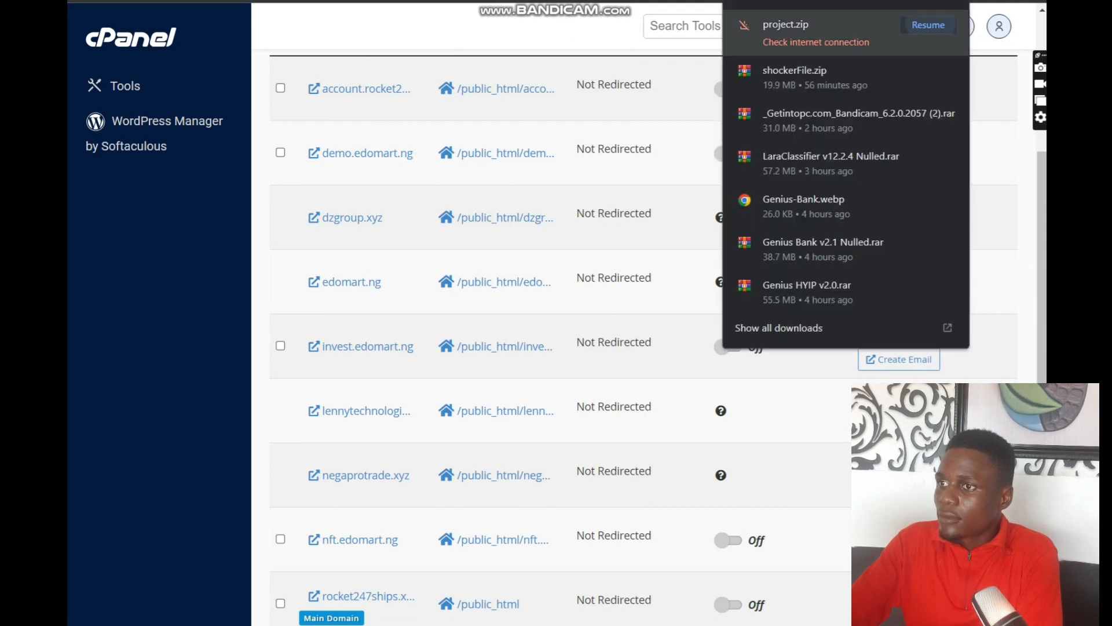
{"action": "left_click", "coordinate": [927, 25]}
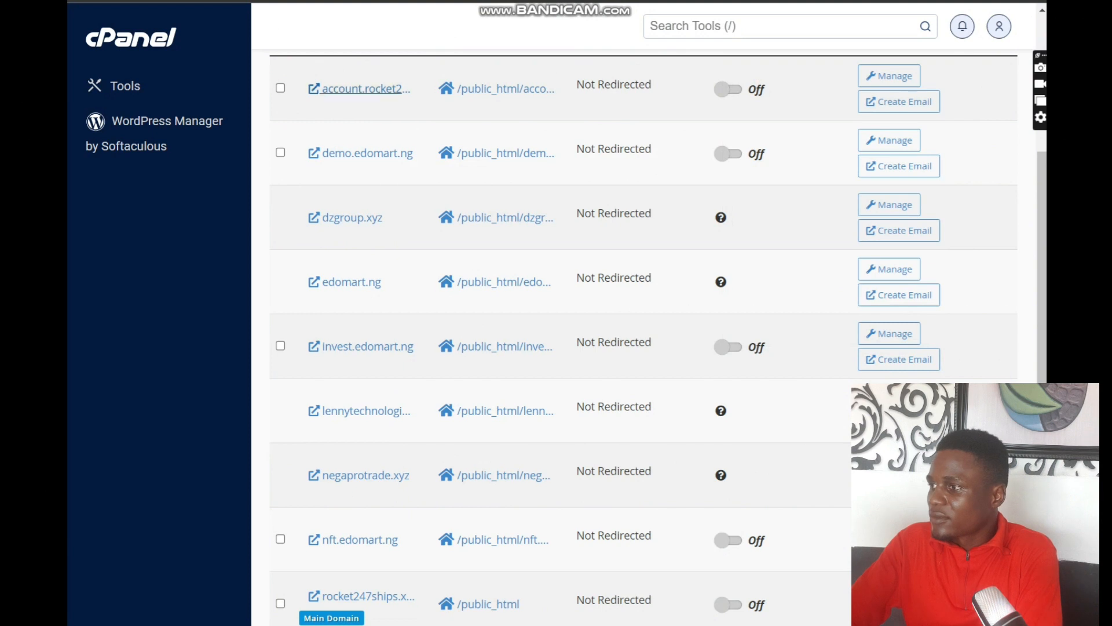
Step: Open the document root folder of the invest.edomart.ng domain in File Manager
{"action": "scroll", "coordinate": [359, 314], "scroll_direction": "down", "scroll_amount": 3}
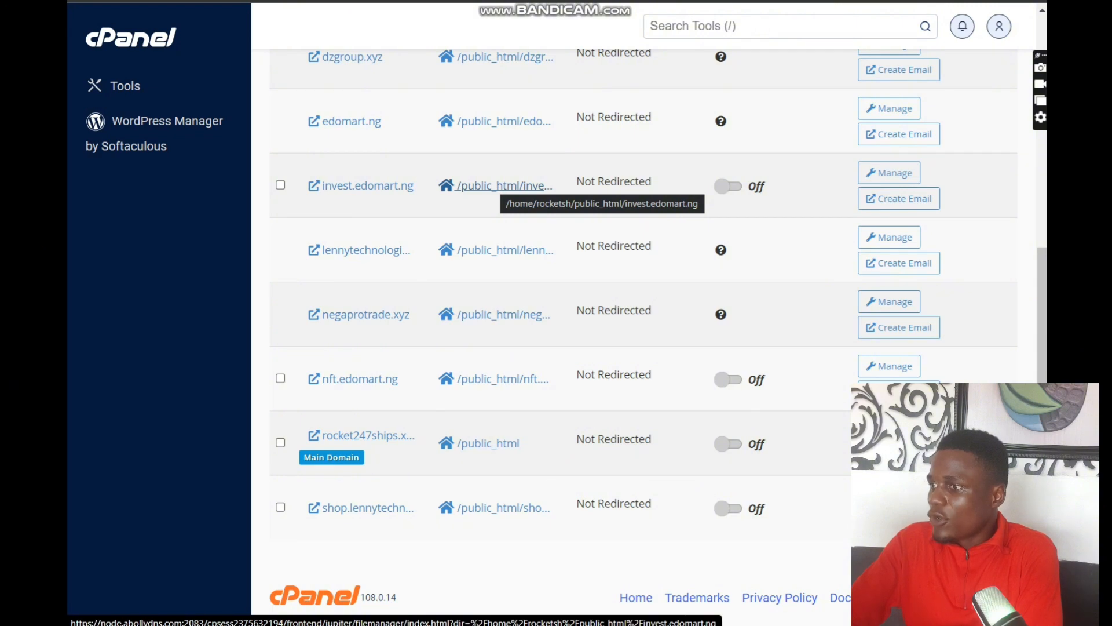
{"action": "left_click", "coordinate": [504, 186]}
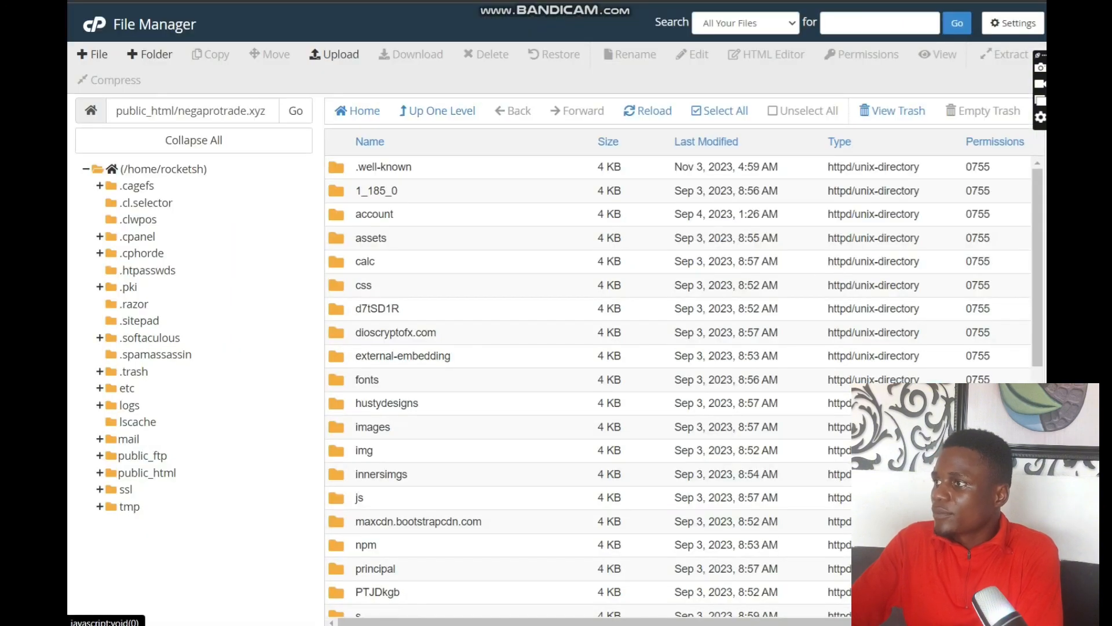
{"action": "key", "text": "ctrl+shift+Tab"}
{"action": "scroll", "coordinate": [498, 124], "scroll_direction": "up", "scroll_amount": 7}
{"action": "scroll", "coordinate": [643, 336], "scroll_direction": "down", "scroll_amount": 1}
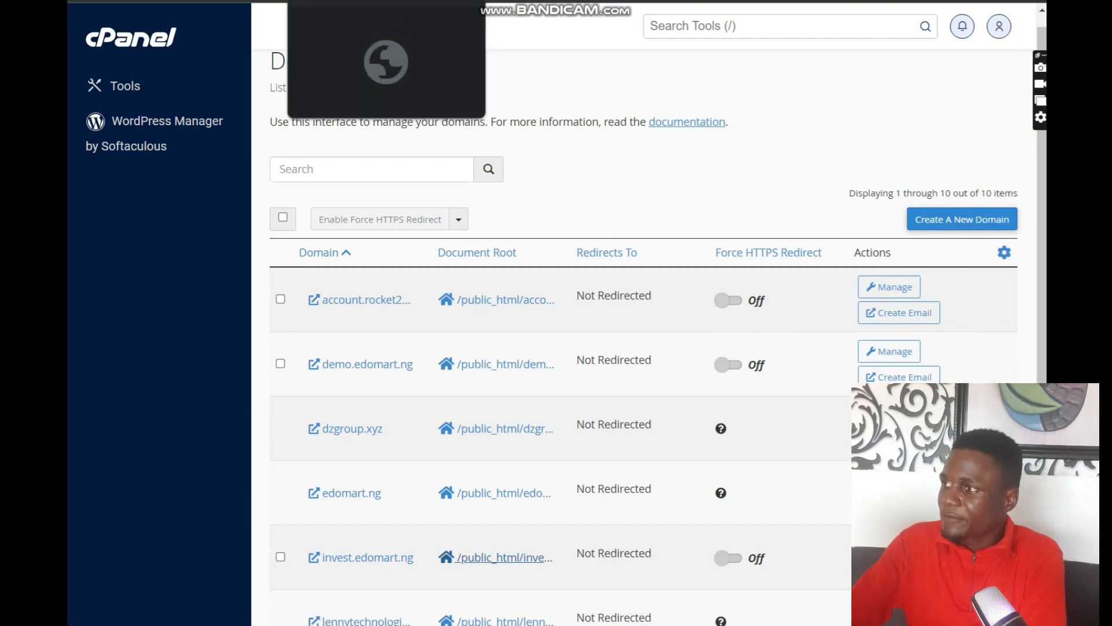
{"action": "left_click", "coordinate": [348, 1]}
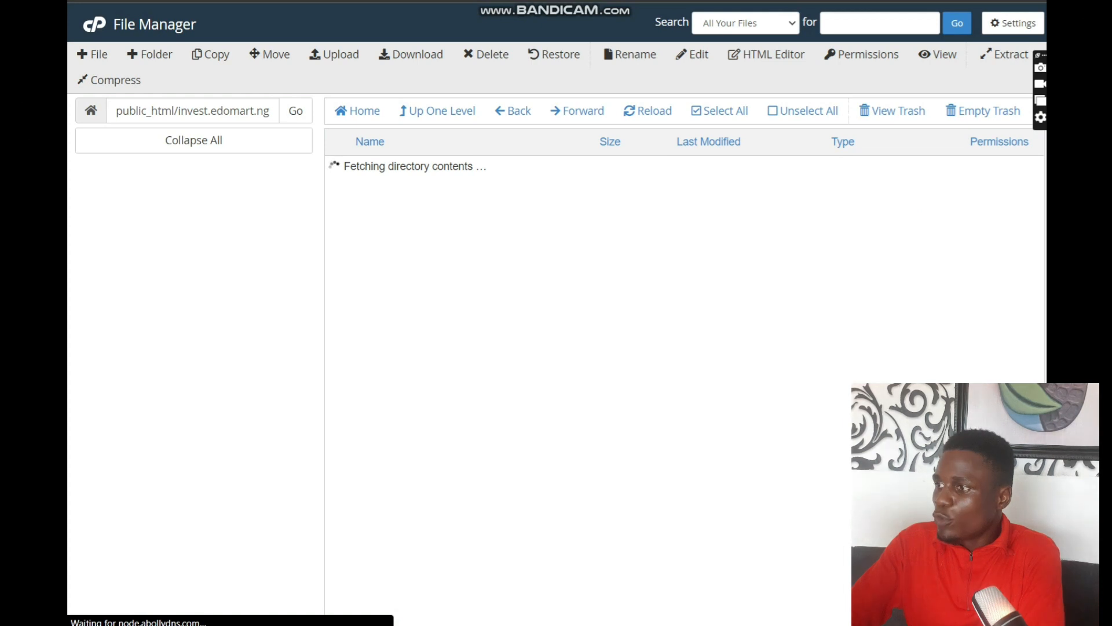
Step: Select all files and folders inside the invest.edomart.ng directory
{"action": "scroll", "coordinate": [678, 385], "scroll_direction": "down", "scroll_amount": 10}
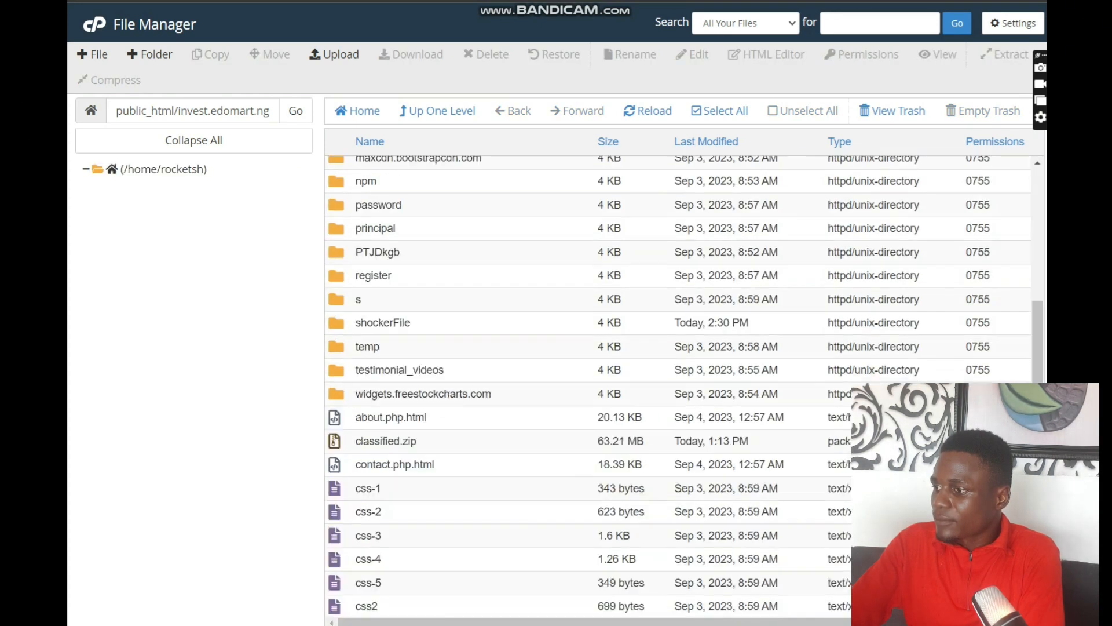
{"action": "scroll", "coordinate": [677, 385], "scroll_direction": "up", "scroll_amount": 5}
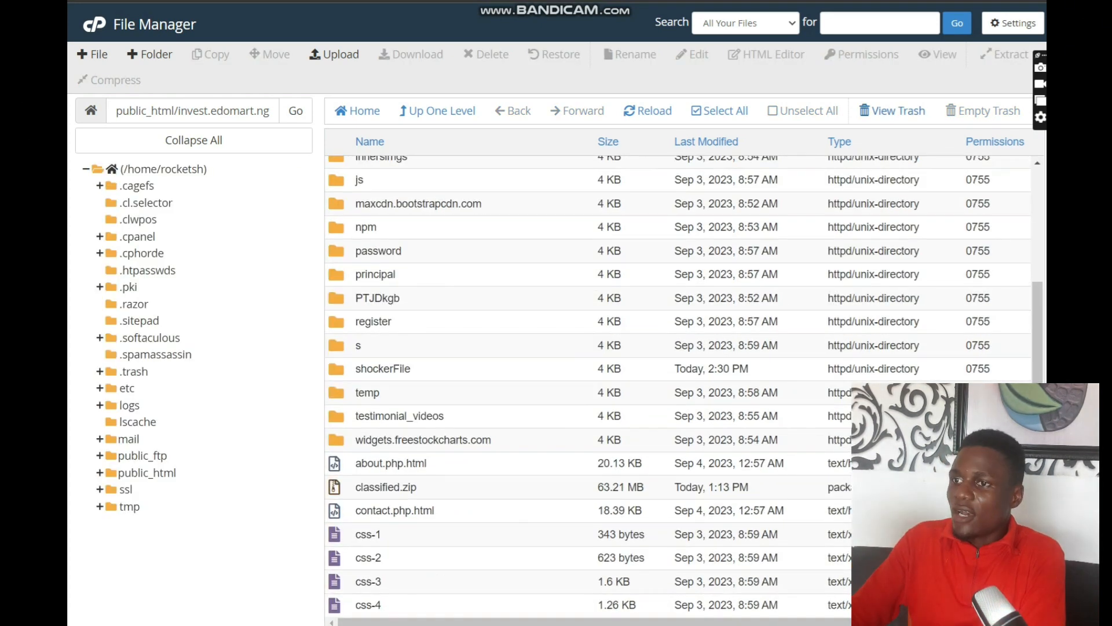
{"action": "left_click", "coordinate": [719, 110]}
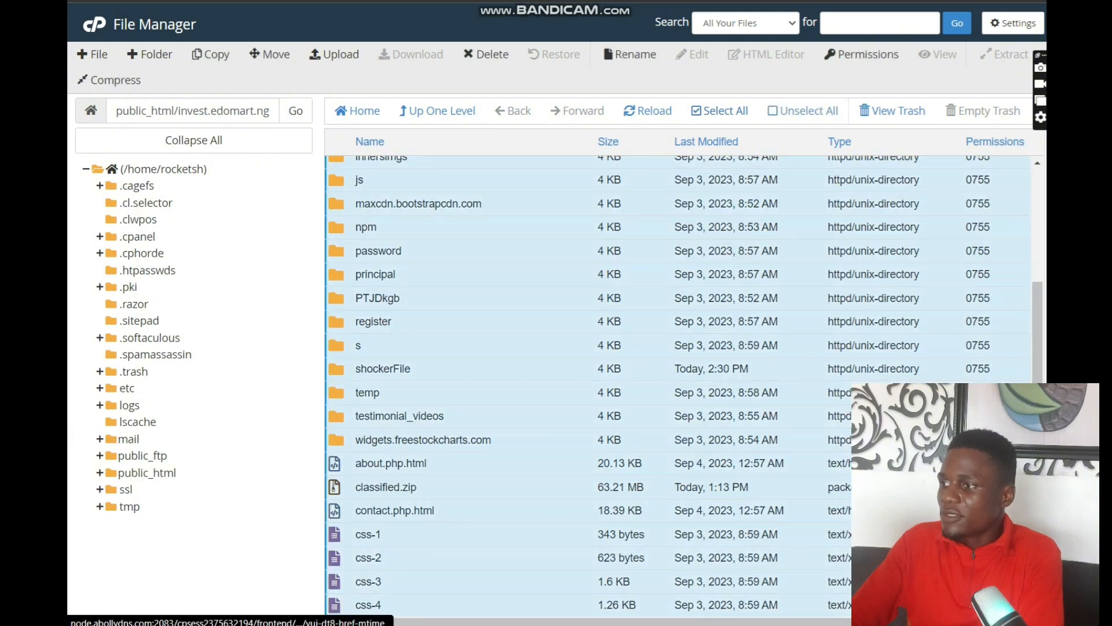
{"action": "right_click", "coordinate": [602, 269]}
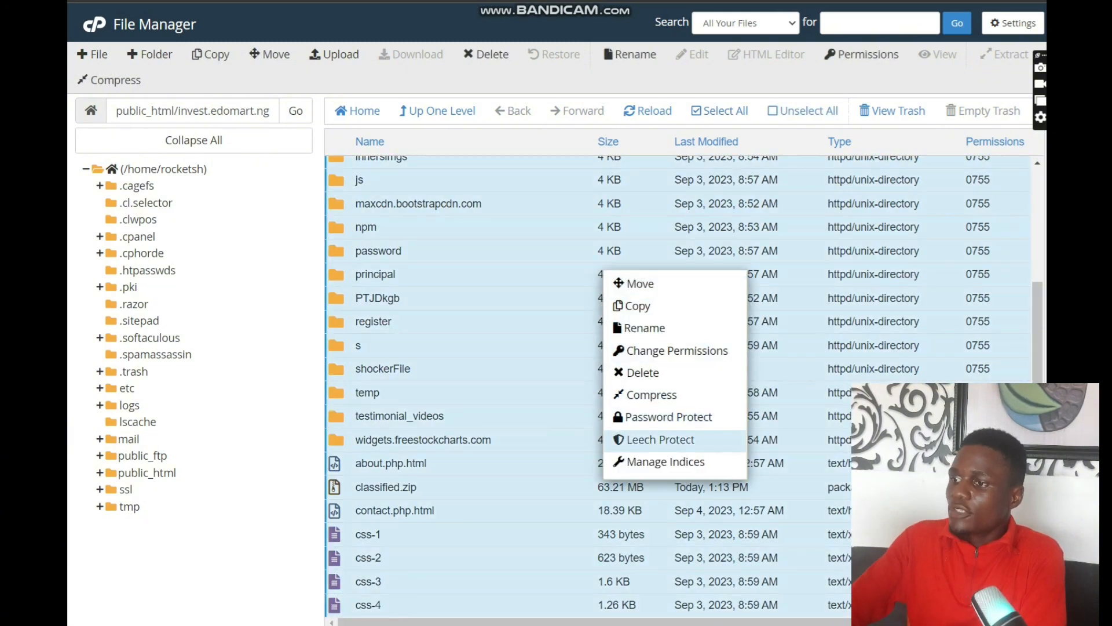
{"action": "left_click", "coordinate": [640, 373]}
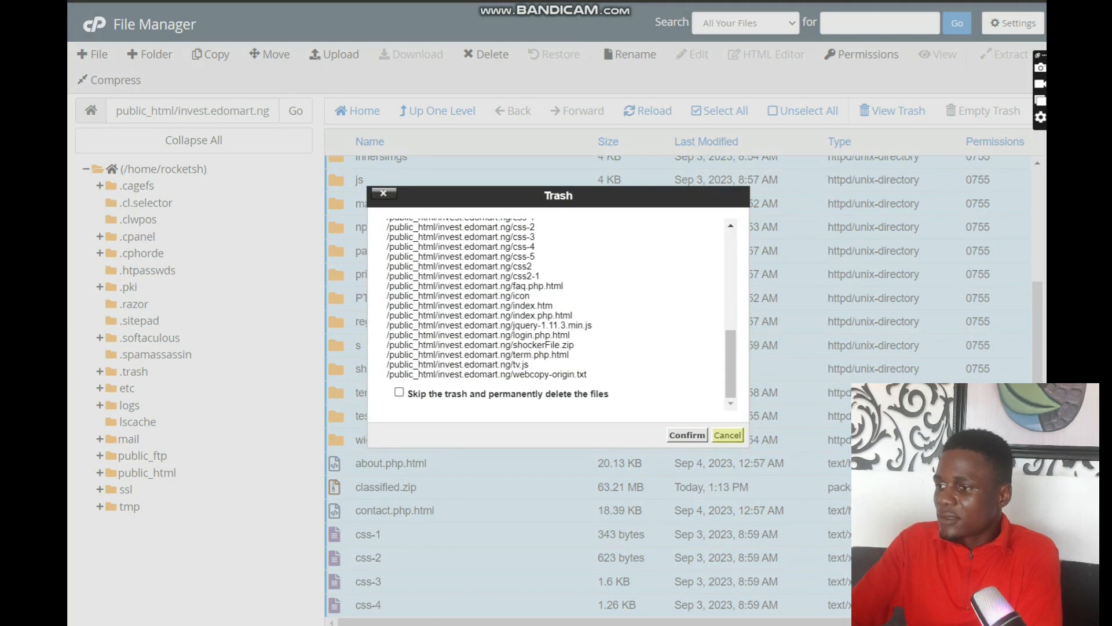
{"action": "left_click", "coordinate": [727, 435]}
Step: Exclude classified.zip and shockerFile.zip from the selection and move all remaining selected items to the trash
{"action": "left_click", "coordinate": [386, 487]}
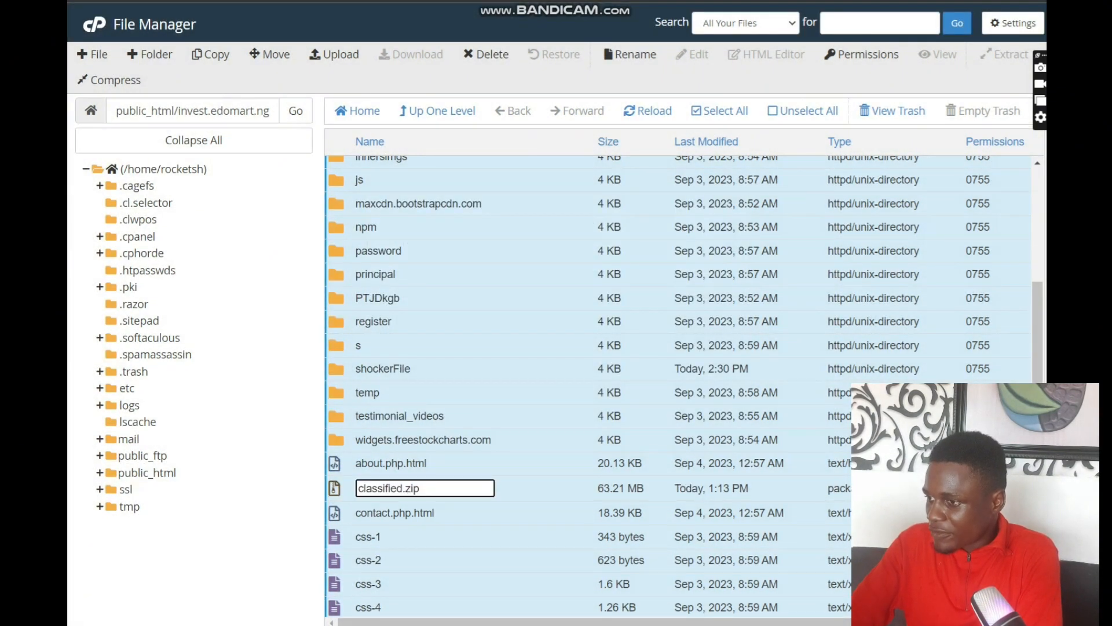
{"action": "left_click", "coordinate": [536, 487], "text": "ctrl"}
{"action": "scroll", "coordinate": [536, 487], "scroll_direction": "down", "scroll_amount": 5}
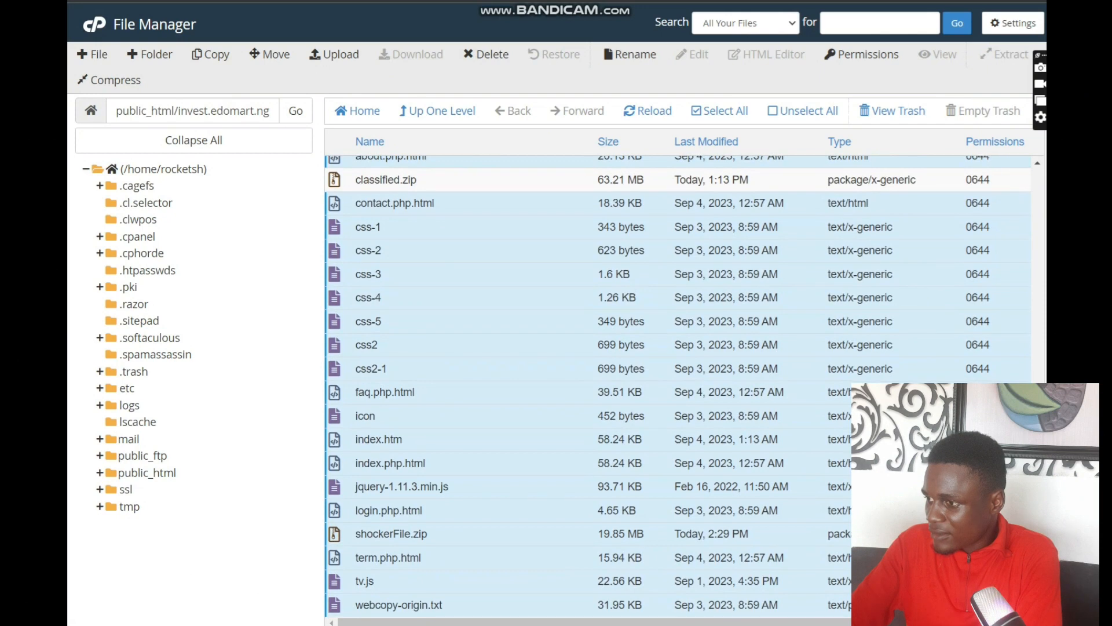
{"action": "left_click", "coordinate": [536, 533], "text": "ctrl"}
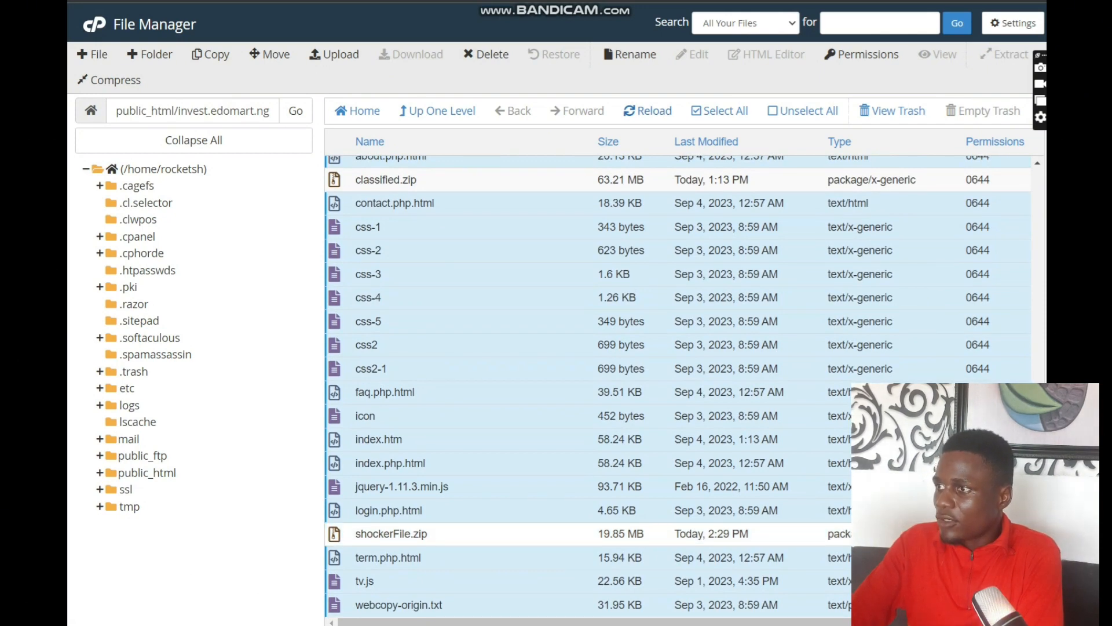
{"action": "left_click", "coordinate": [485, 55]}
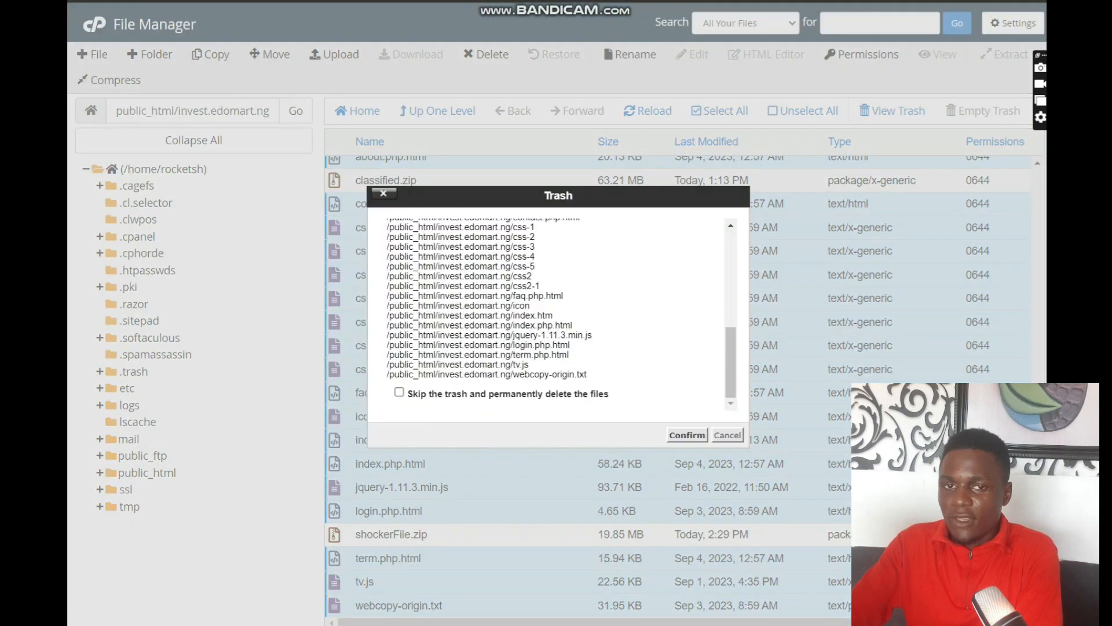
{"action": "left_click", "coordinate": [687, 435]}
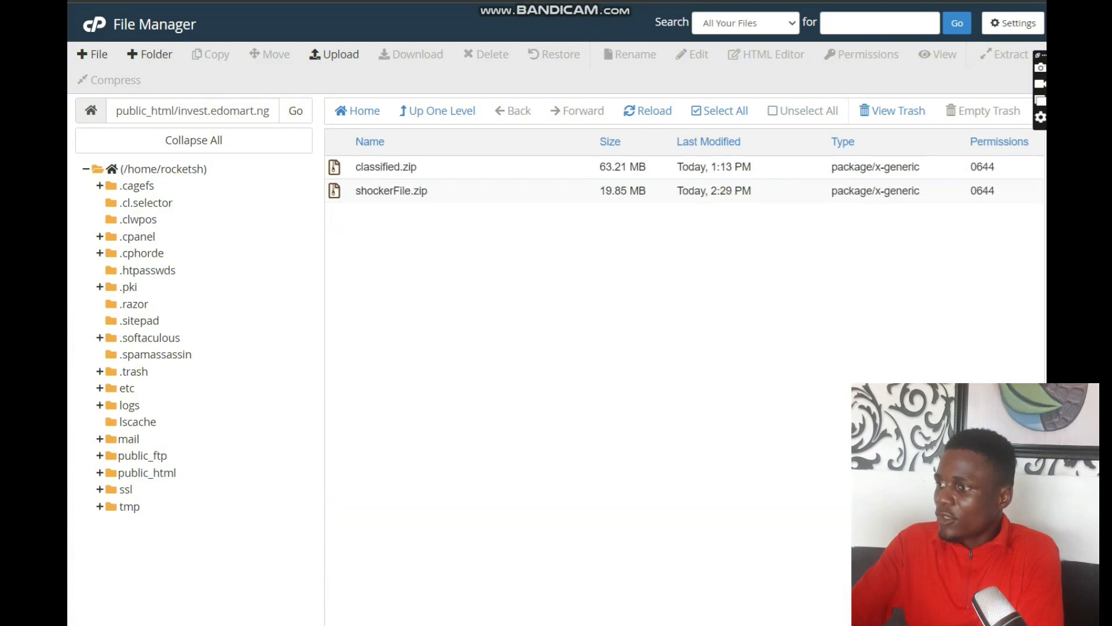
Step: Upload project.zip to the invest.edomart.ng directory
{"action": "left_click", "coordinate": [391, 191]}
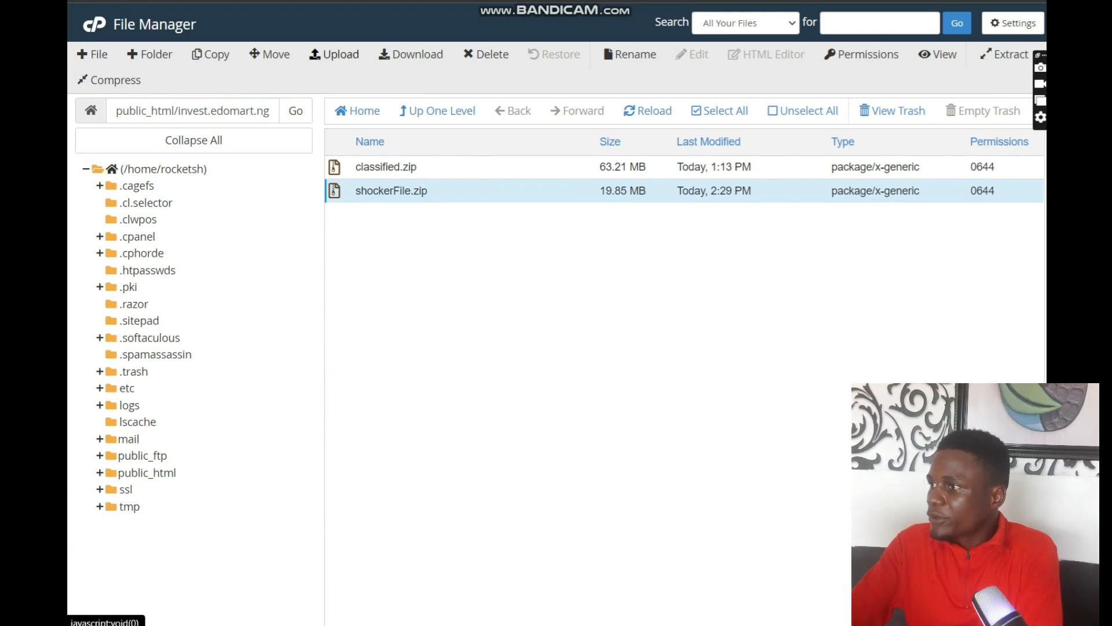
{"action": "left_click", "coordinate": [334, 55]}
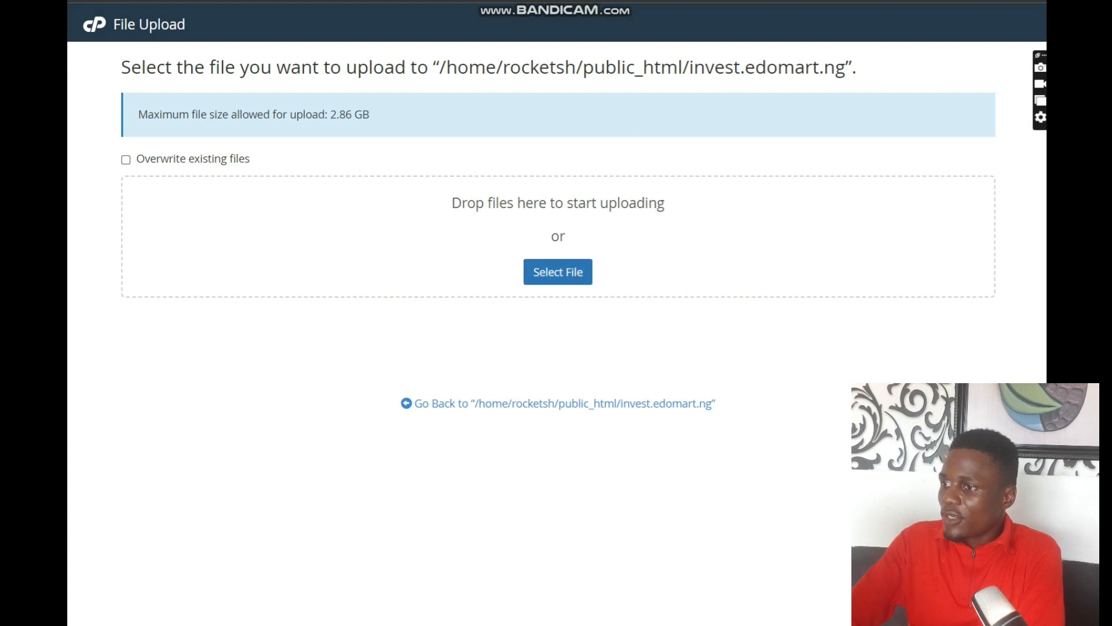
{"action": "left_click", "coordinate": [558, 271]}
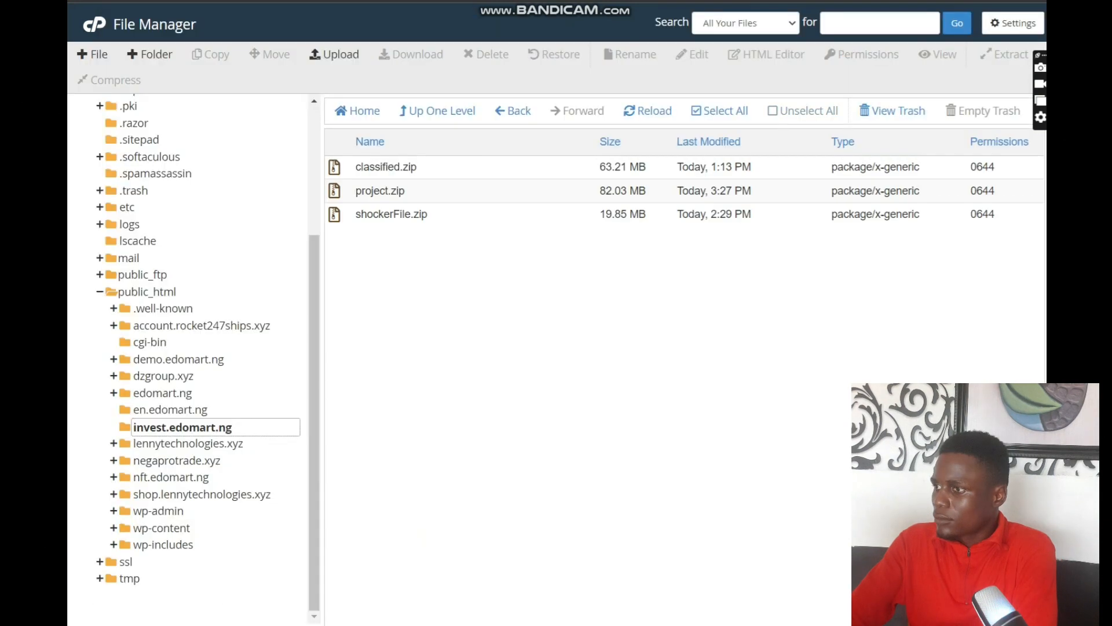
Step: Extract project.zip into /public_html/invest.edomart.ng and dismiss the extraction results
{"action": "left_click", "coordinate": [405, 191]}
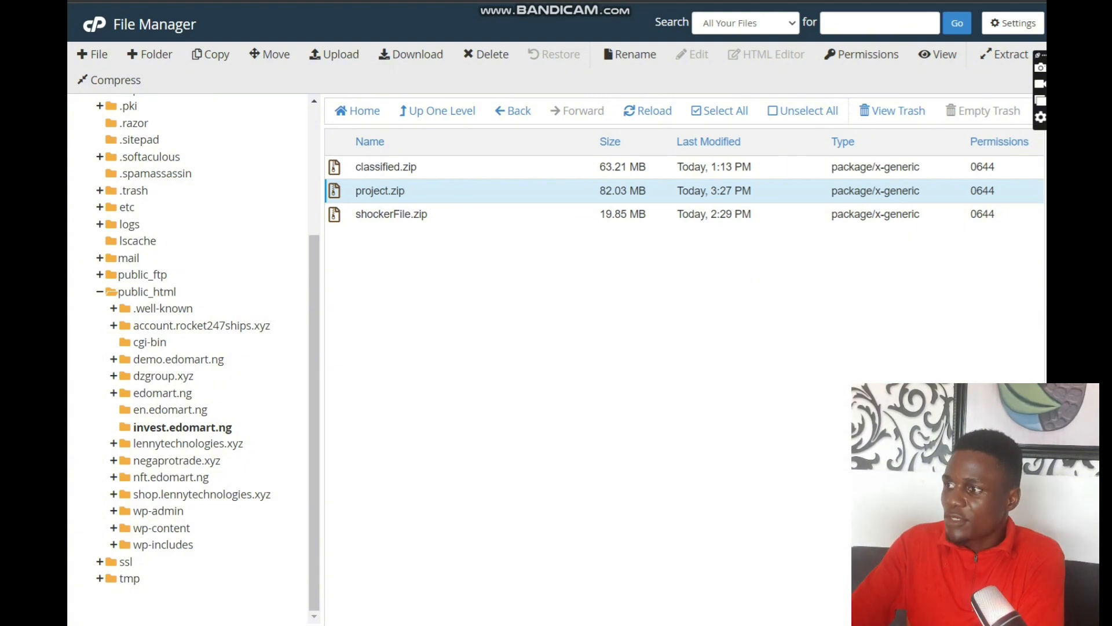
{"action": "right_click", "coordinate": [404, 190]}
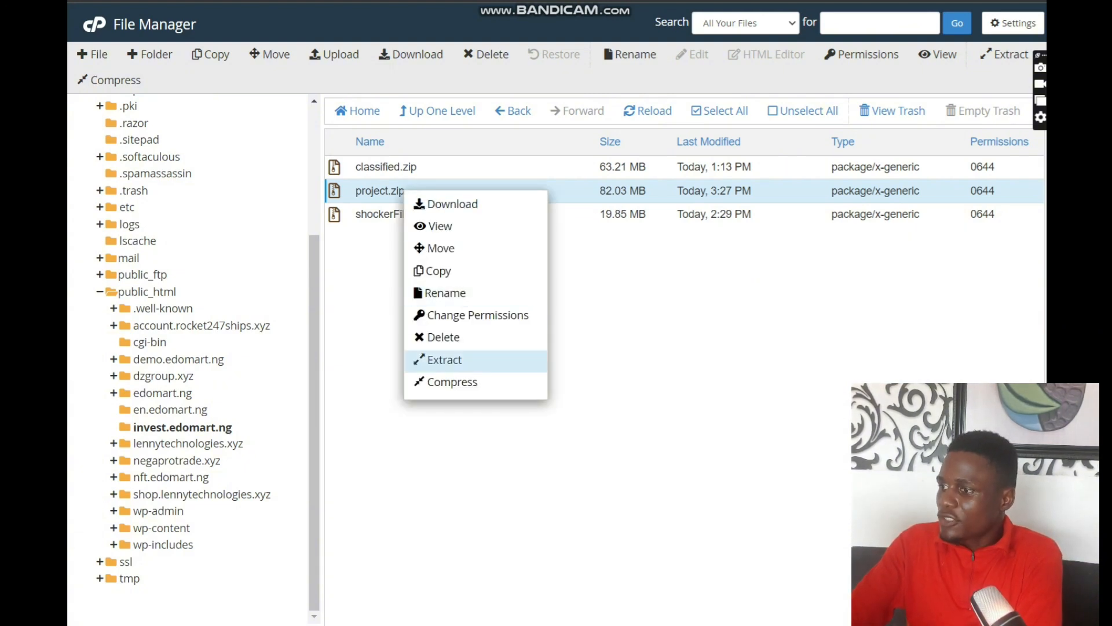
{"action": "left_click", "coordinate": [444, 359]}
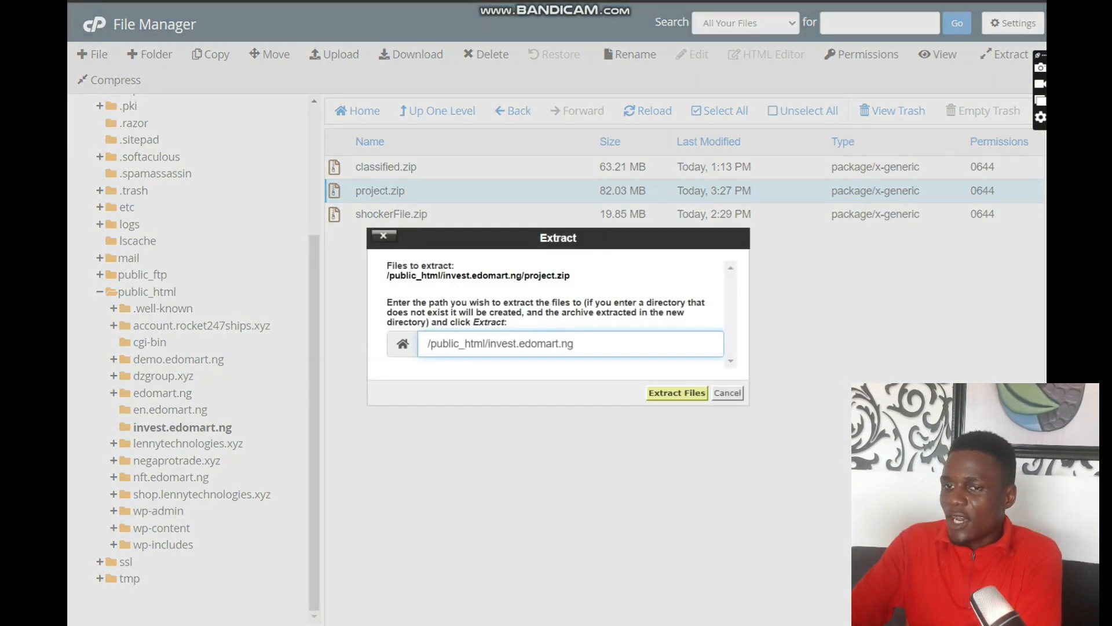
{"action": "left_click", "coordinate": [676, 392]}
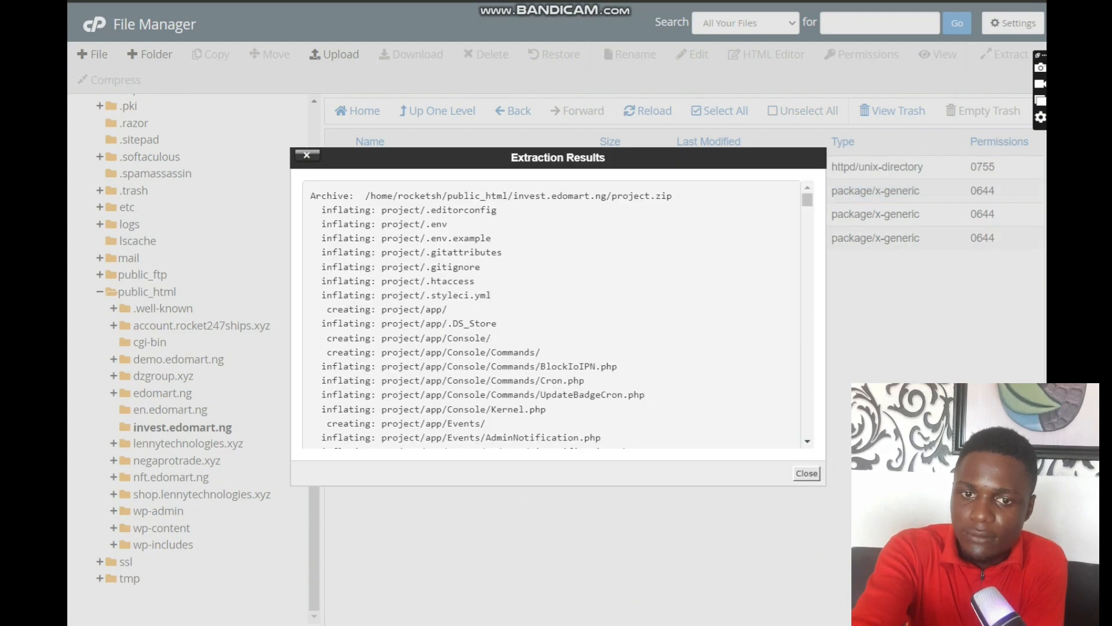
{"action": "left_click", "coordinate": [806, 473]}
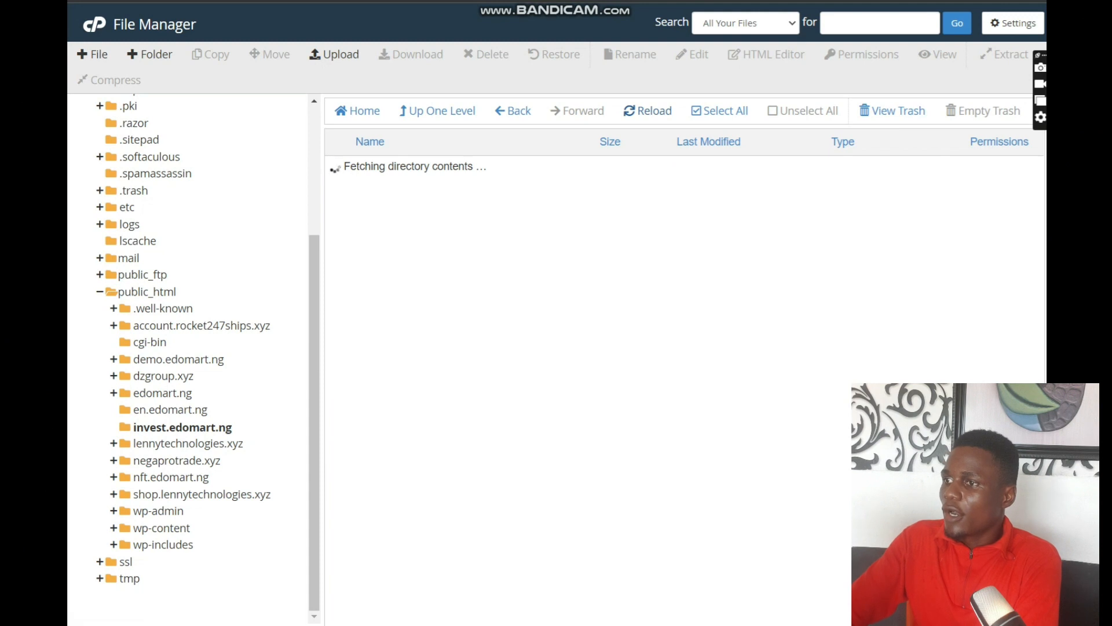
Step: Move everything inside the extracted project folder to /public_html/invest.edomart.ng
{"action": "double_click", "coordinate": [387, 167]}
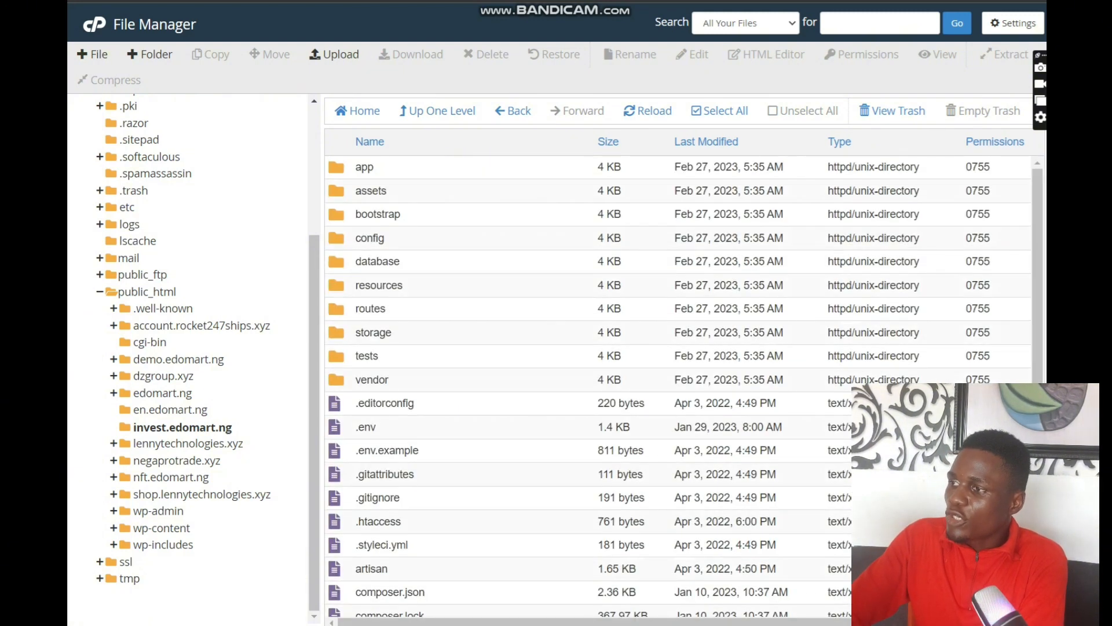
{"action": "scroll", "coordinate": [678, 382], "scroll_direction": "down", "scroll_amount": 3}
{"action": "scroll", "coordinate": [677, 383], "scroll_direction": "up", "scroll_amount": 3}
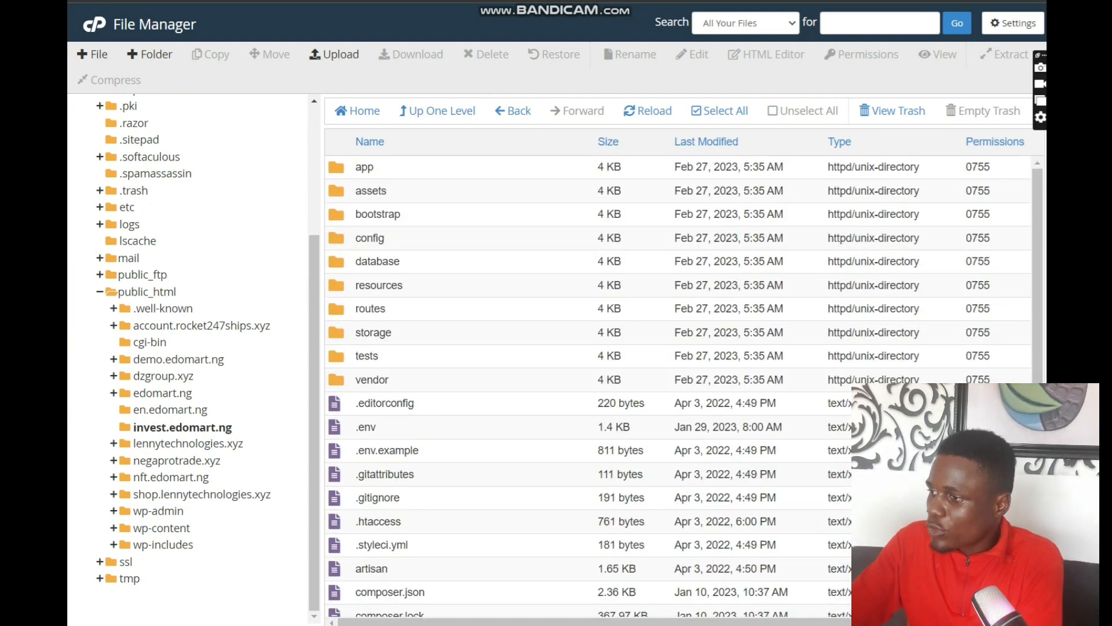
{"action": "scroll", "coordinate": [678, 382], "scroll_direction": "down", "scroll_amount": 3}
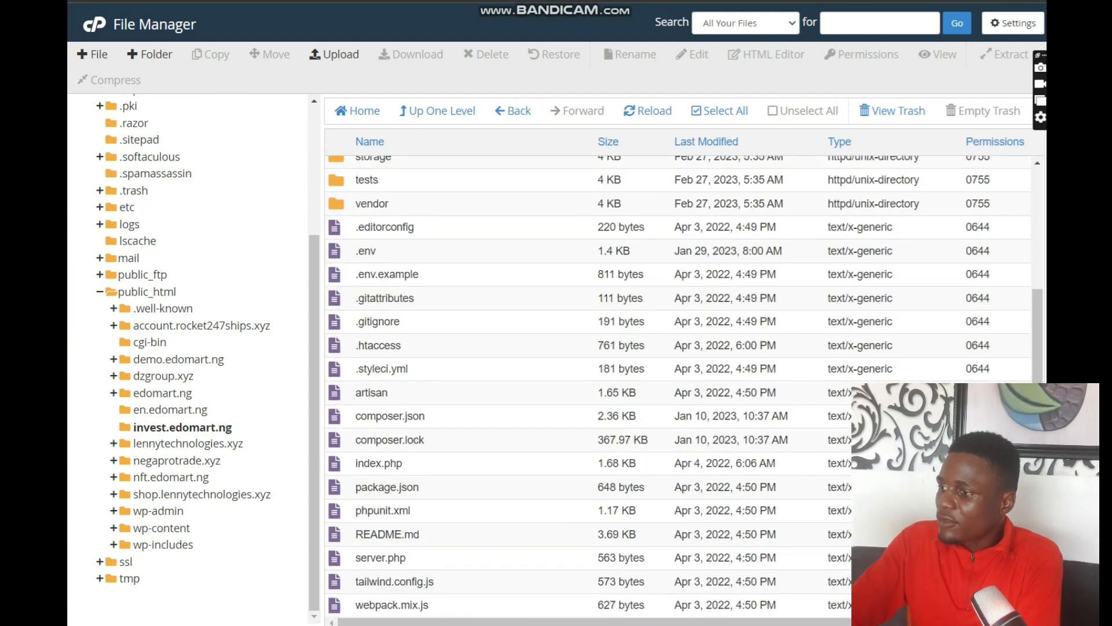
{"action": "left_click", "coordinate": [720, 110]}
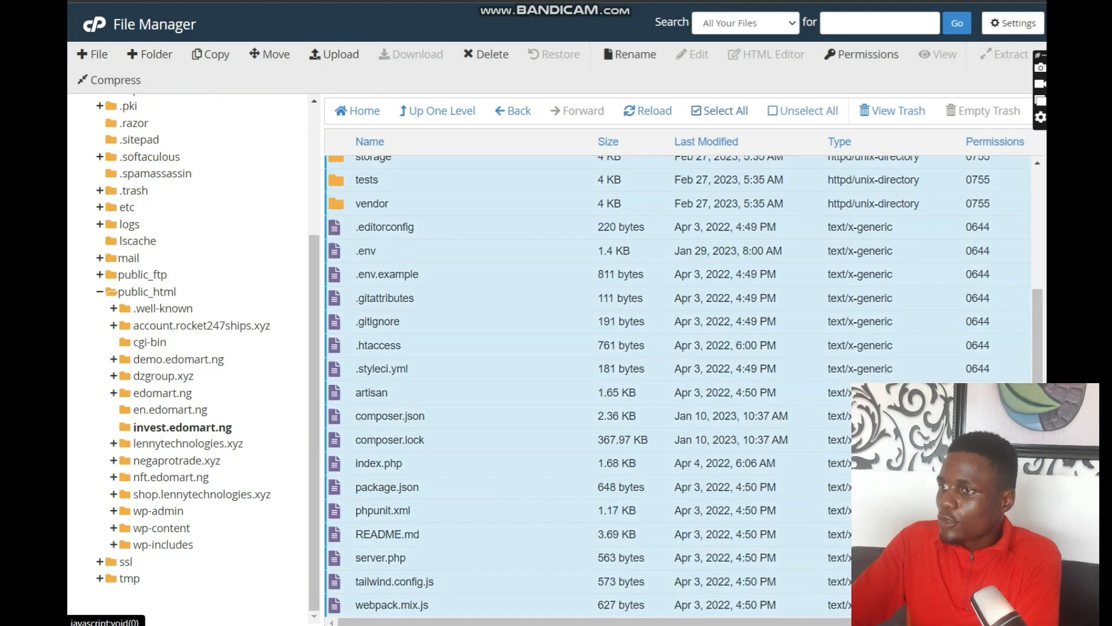
{"action": "left_click", "coordinate": [270, 54]}
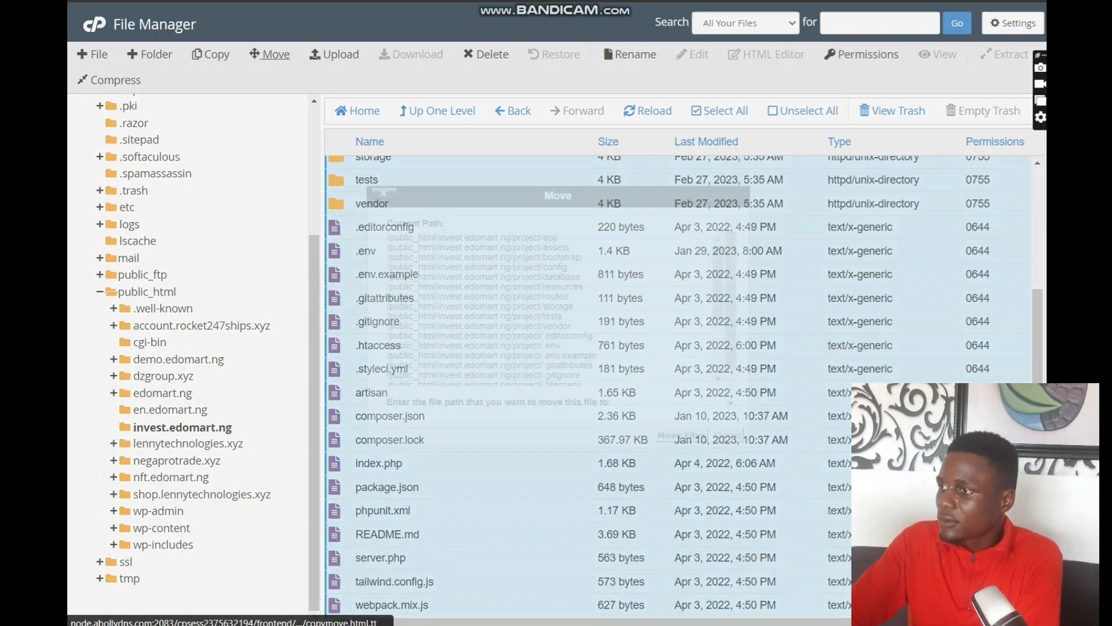
{"action": "left_click_drag", "start_coordinate": [610, 385], "coordinate": [574, 385]}
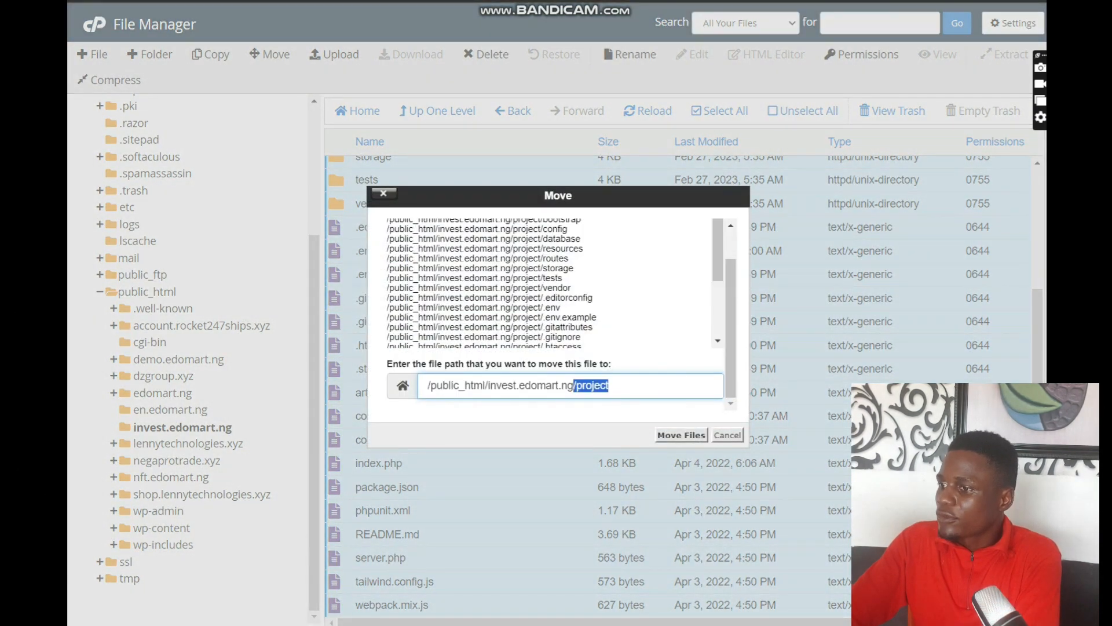
{"action": "key", "text": "ctrl+m"}
{"action": "key", "text": "BackSpace"}
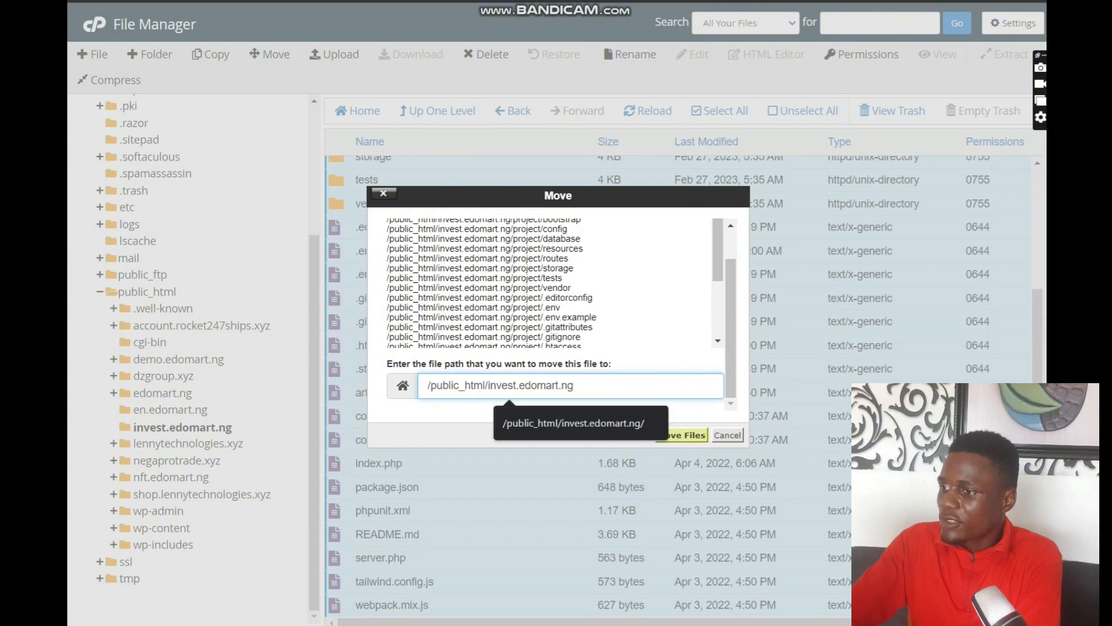
{"action": "key", "text": "Return"}
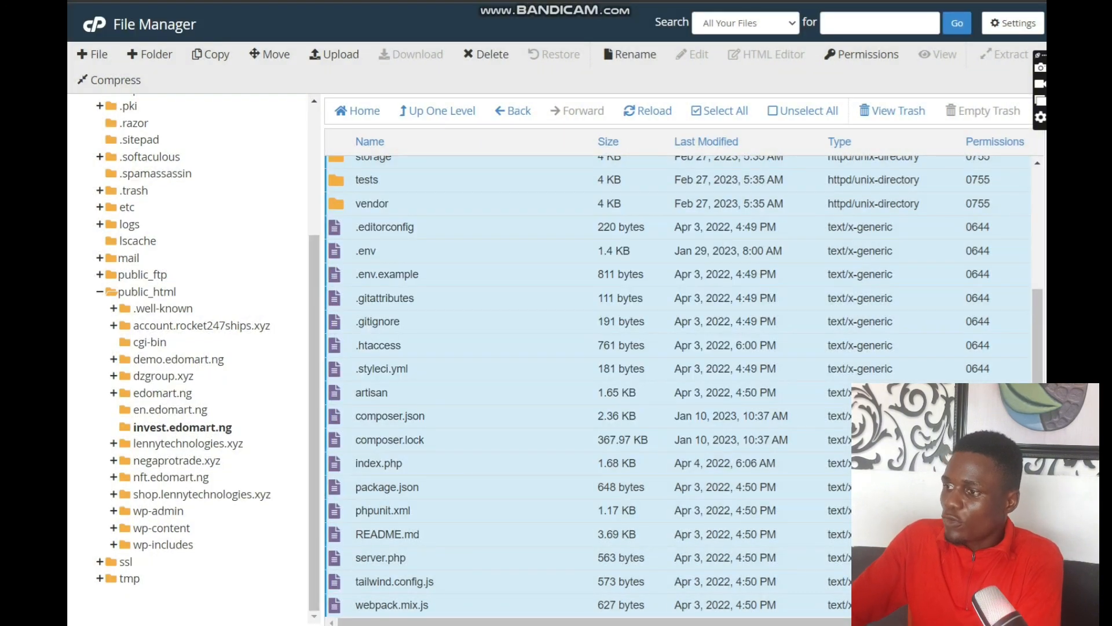
{"action": "scroll", "coordinate": [678, 371], "scroll_direction": "up", "scroll_amount": 3}
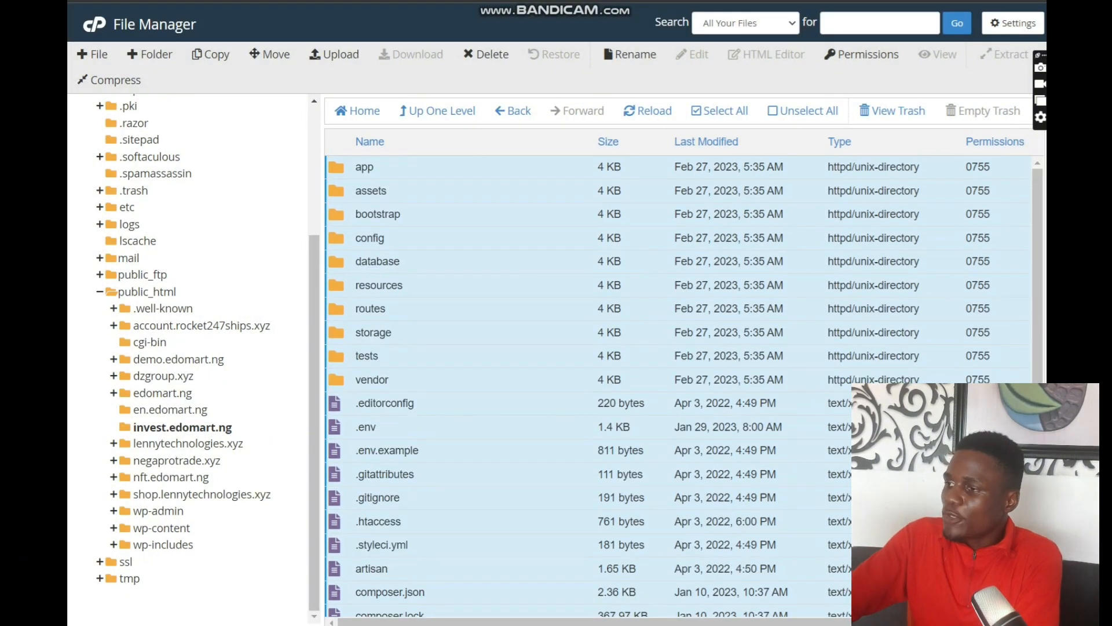
Step: Return to the invest.edomart.ng directory, look over the moved files and select the .env file
{"action": "left_click", "coordinate": [438, 110]}
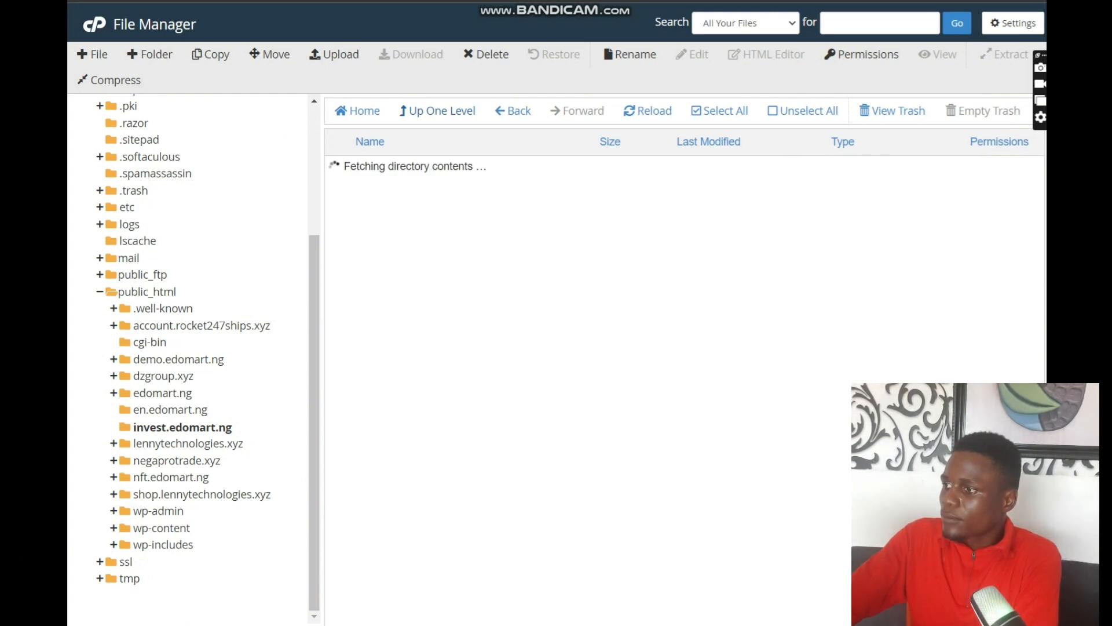
{"action": "scroll", "coordinate": [678, 382], "scroll_direction": "down", "scroll_amount": 4}
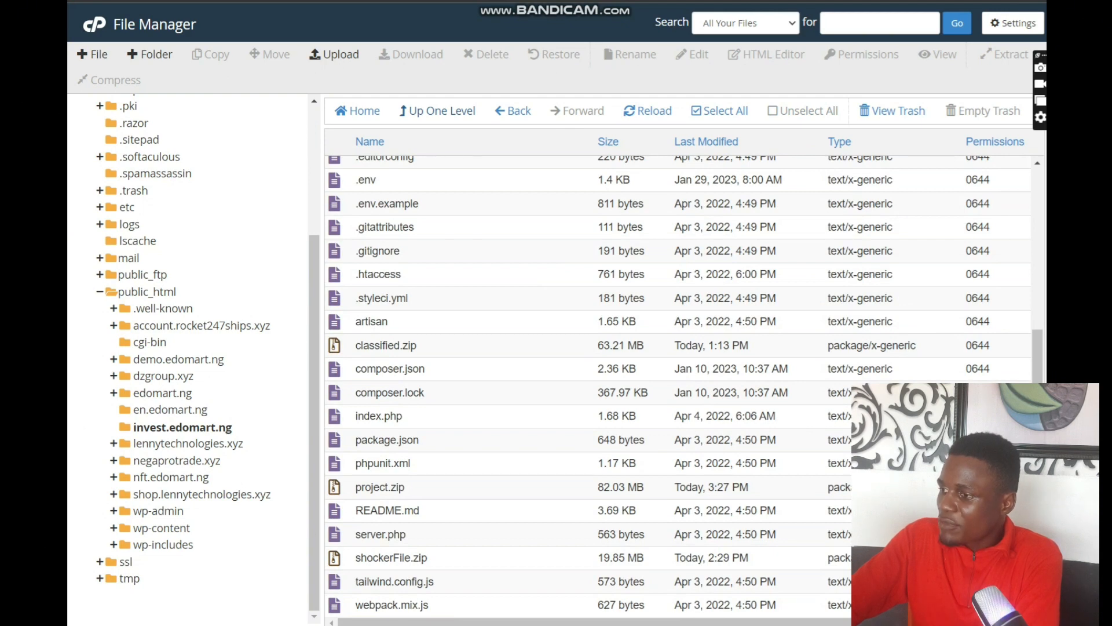
{"action": "scroll", "coordinate": [678, 382], "scroll_direction": "up", "scroll_amount": 4}
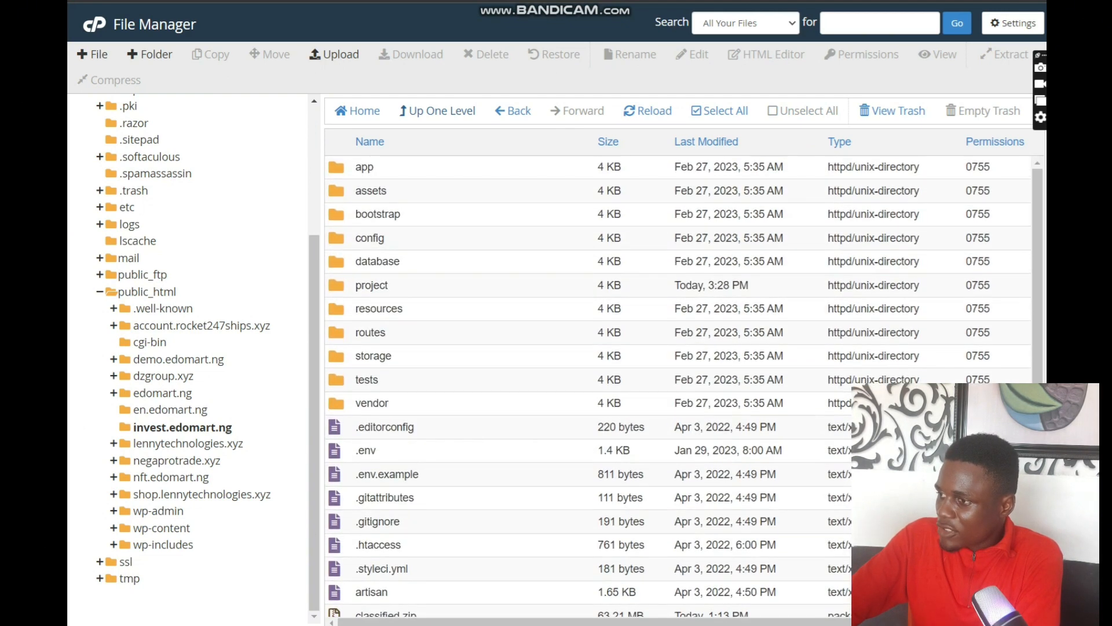
{"action": "left_click", "coordinate": [376, 450]}
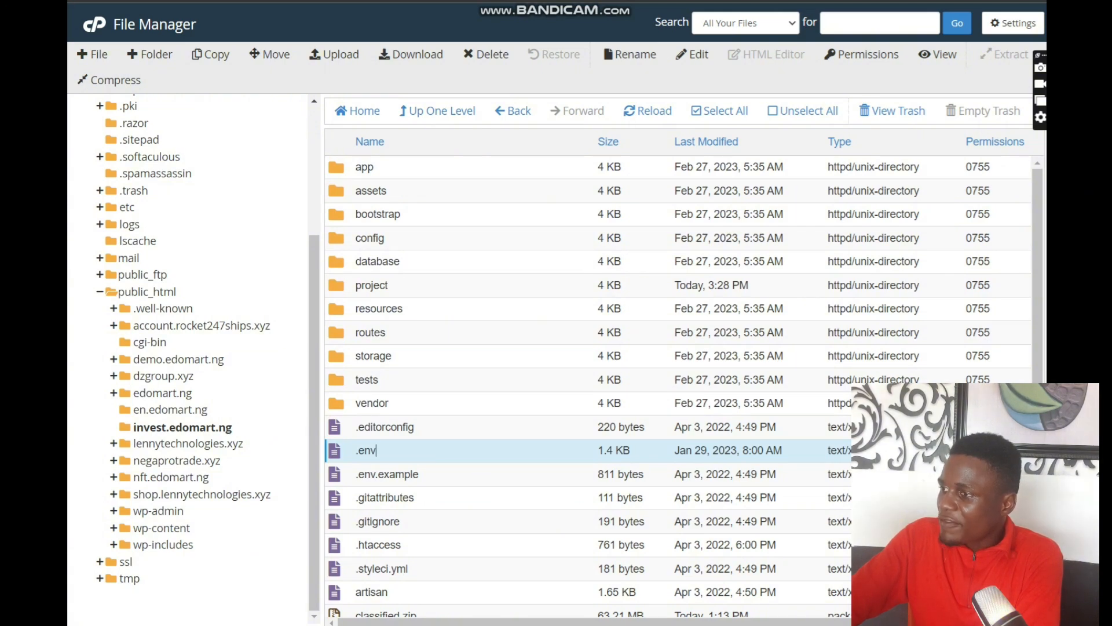
Step: Switch to the cPanel tools page, find the MySQL Database Wizard and create a database named hyippro
{"action": "key", "text": "ctrl+shift+Tab"}
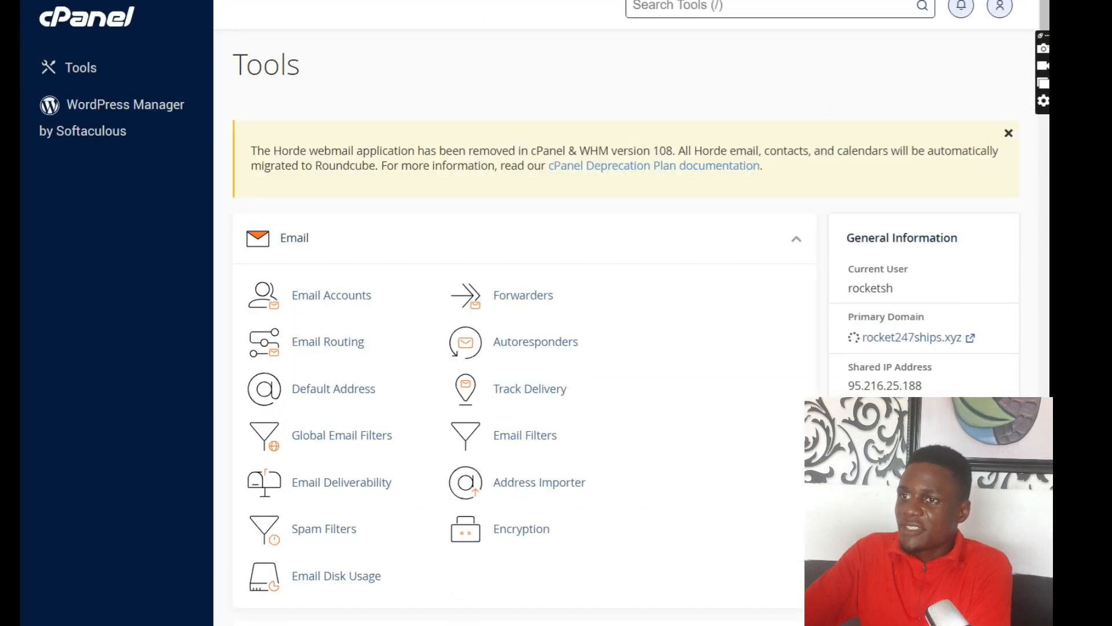
{"action": "type", "text": "mya"}
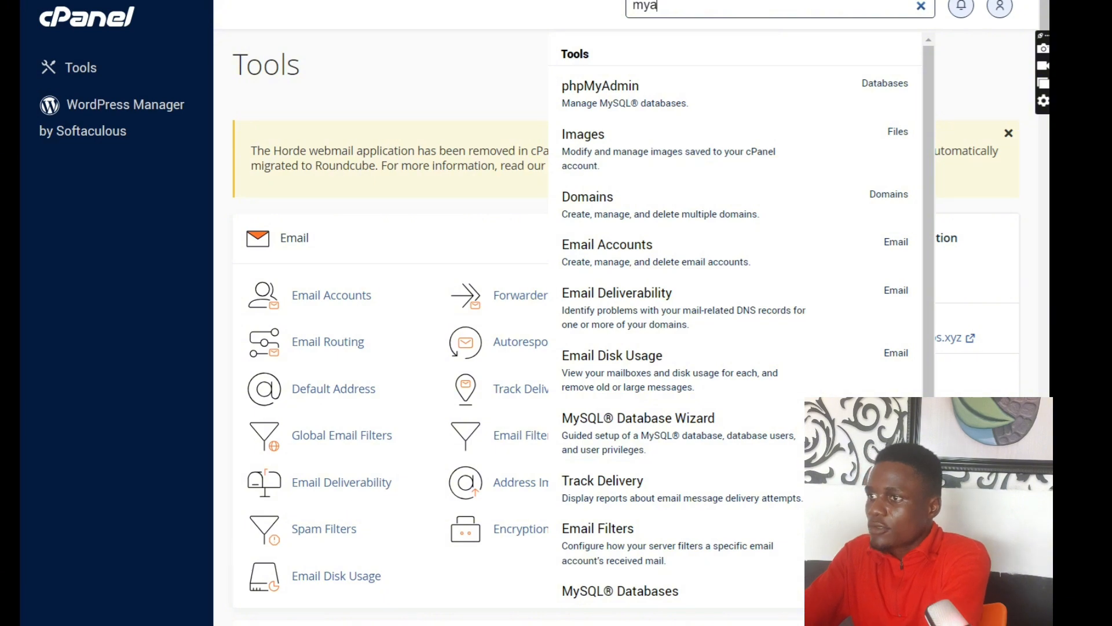
{"action": "key", "text": "BackSpace"}
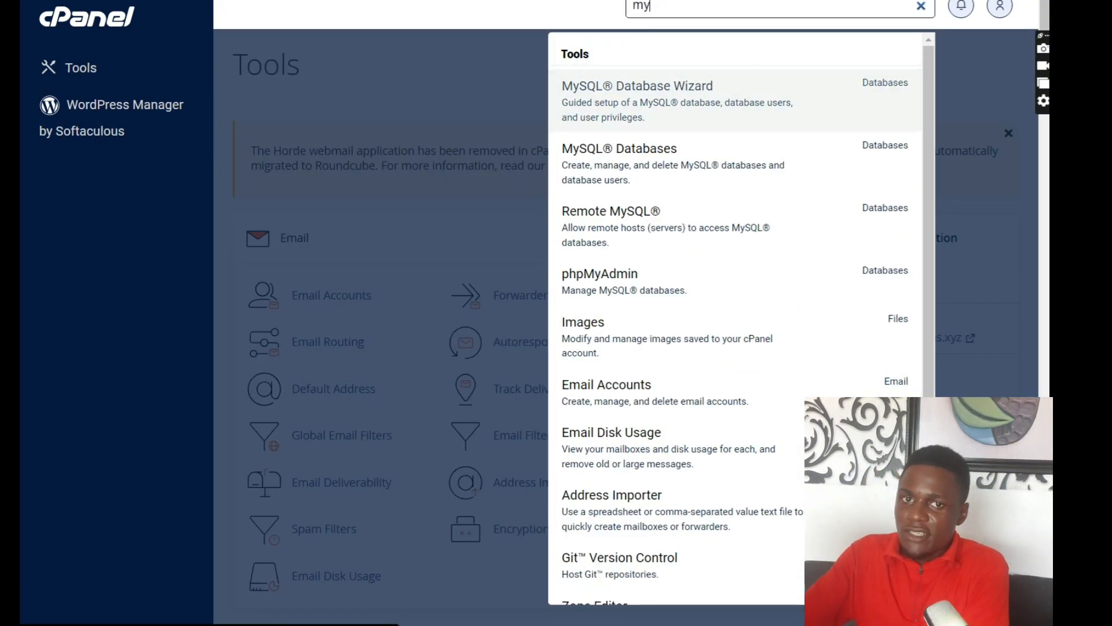
{"action": "key", "text": "Return"}
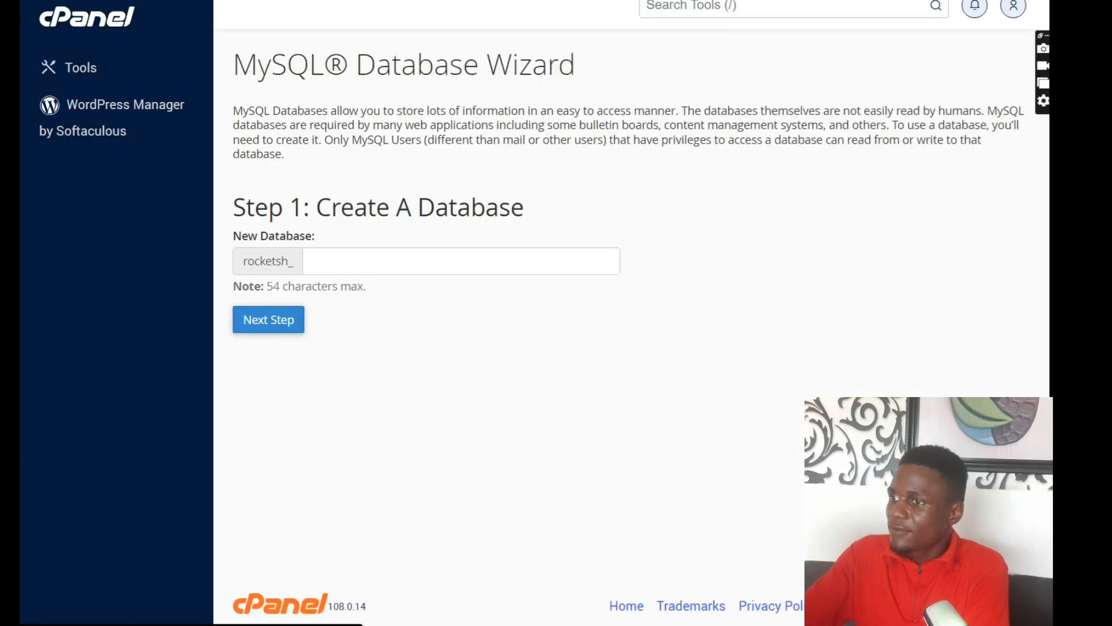
{"action": "left_click", "coordinate": [461, 261]}
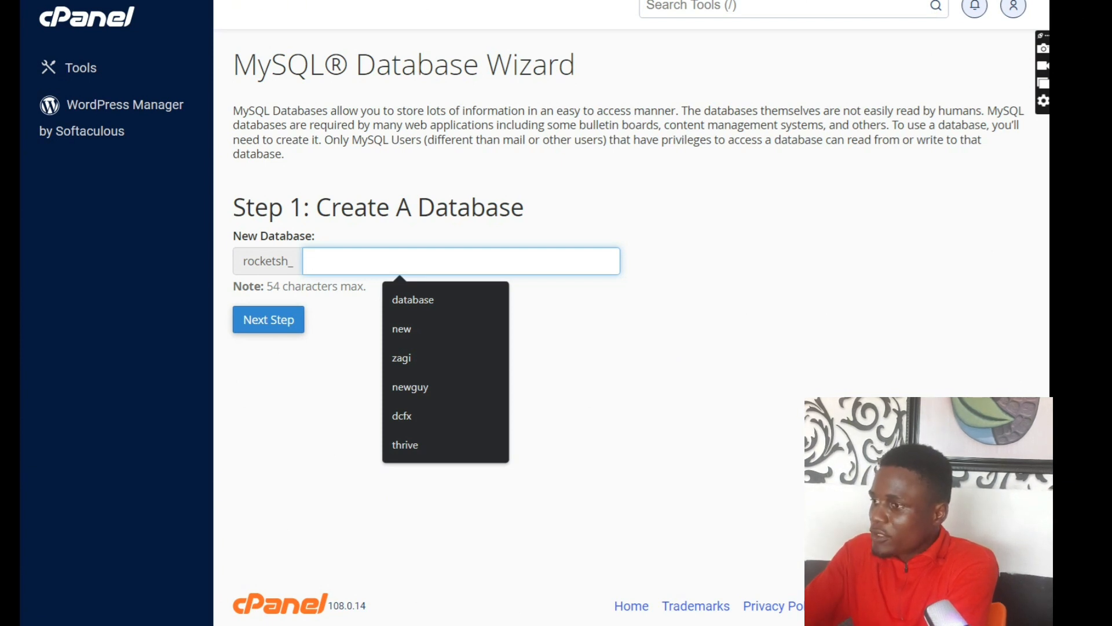
{"action": "type", "text": "hyip"}
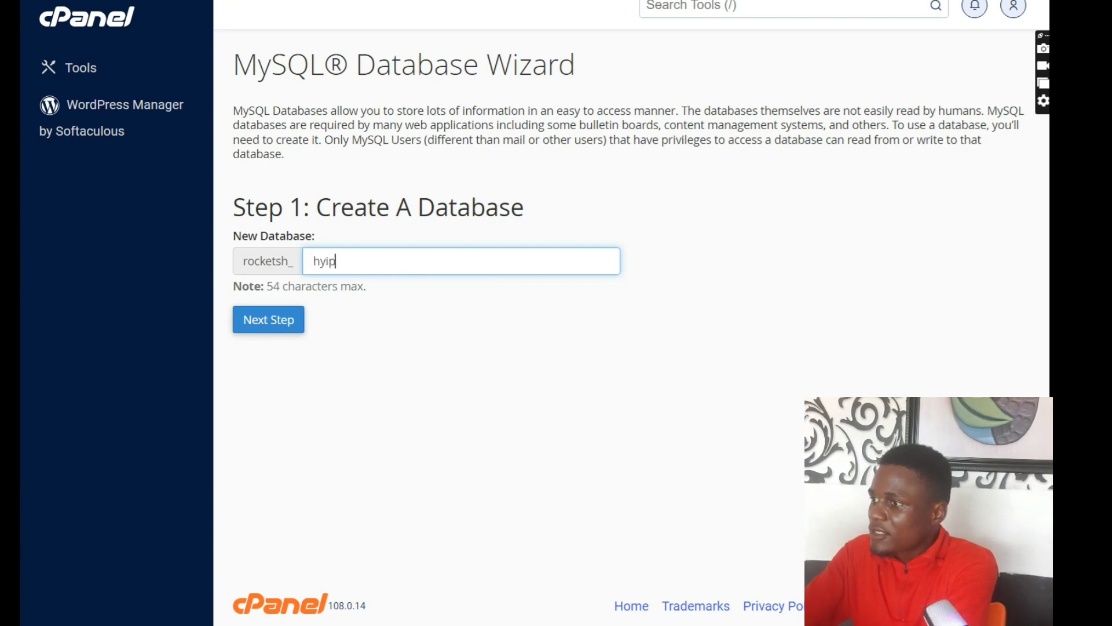
{"action": "type", "text": "pro"}
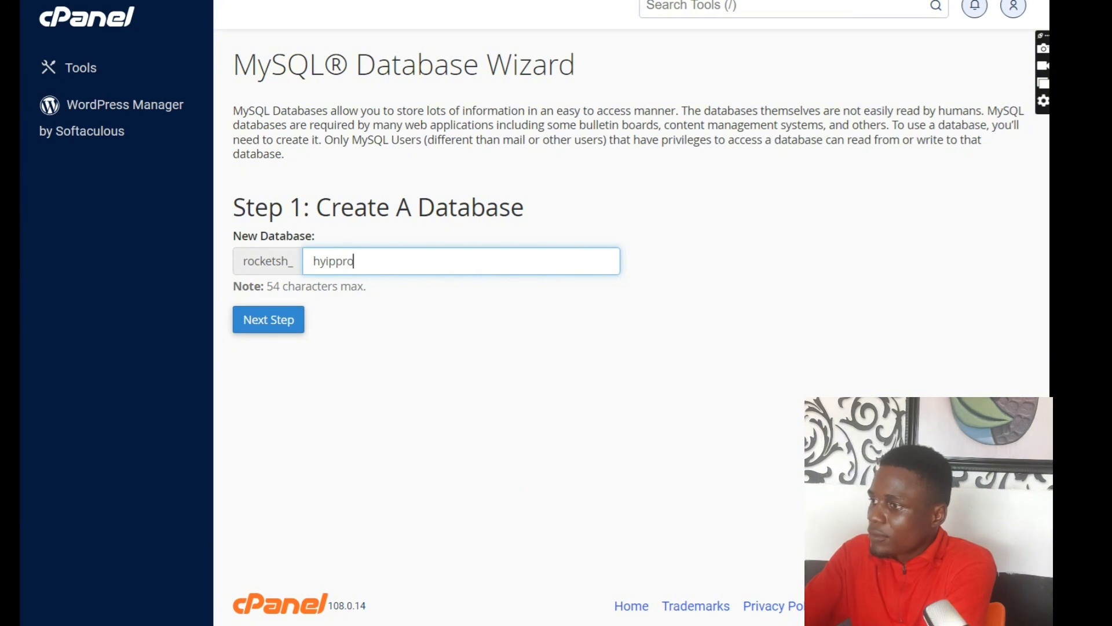
{"action": "left_click", "coordinate": [268, 320]}
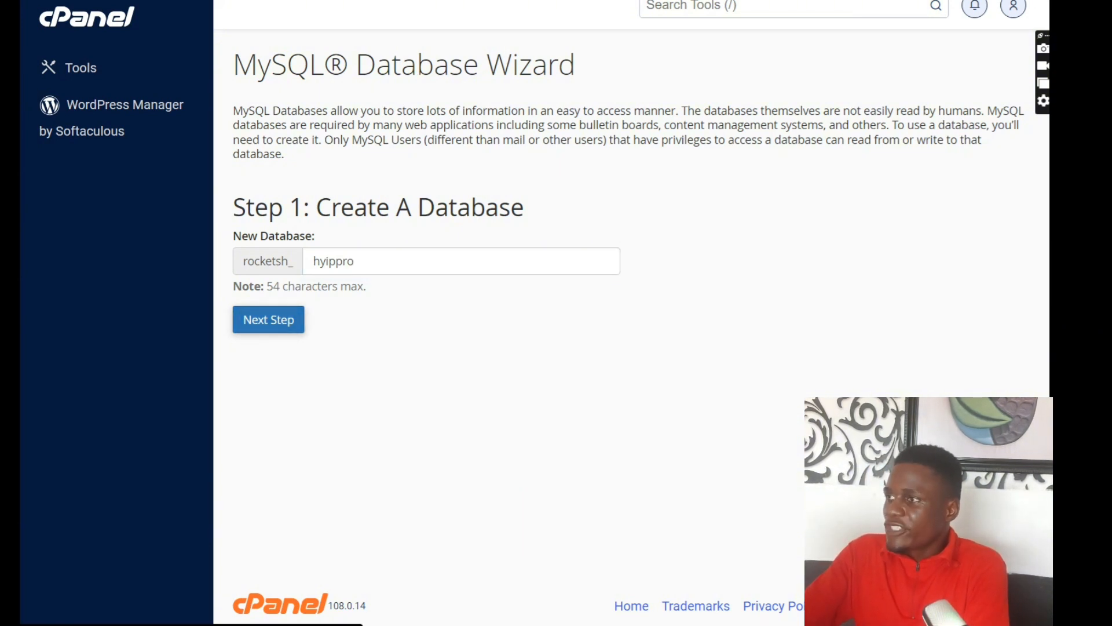
Step: Create the database user hyippro, entering the database user's password in both password fields
{"action": "left_click", "coordinate": [400, 219]}
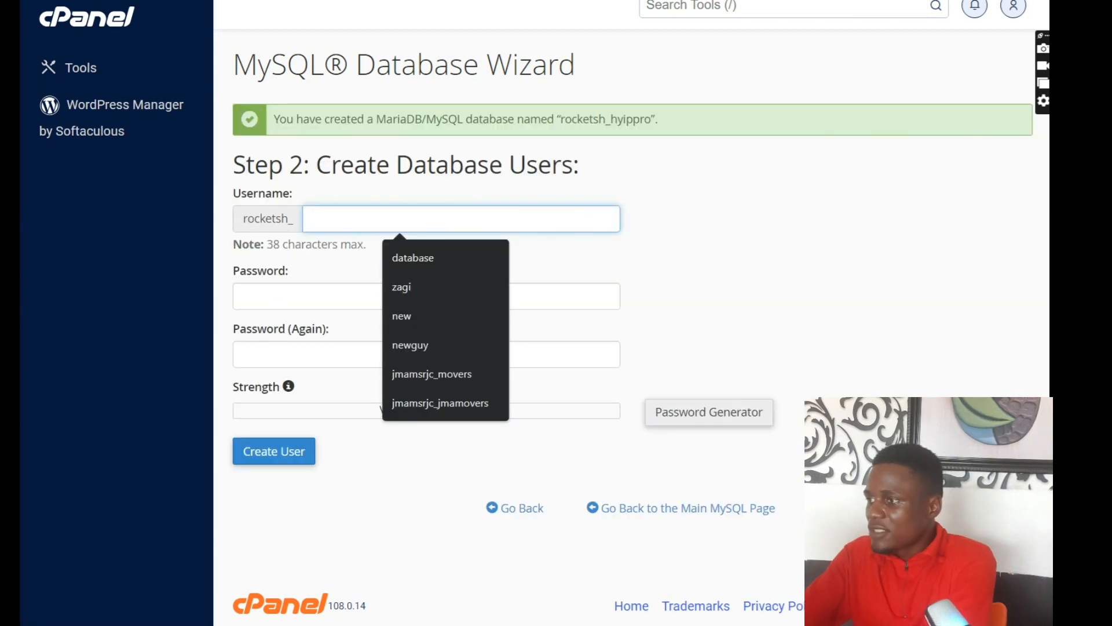
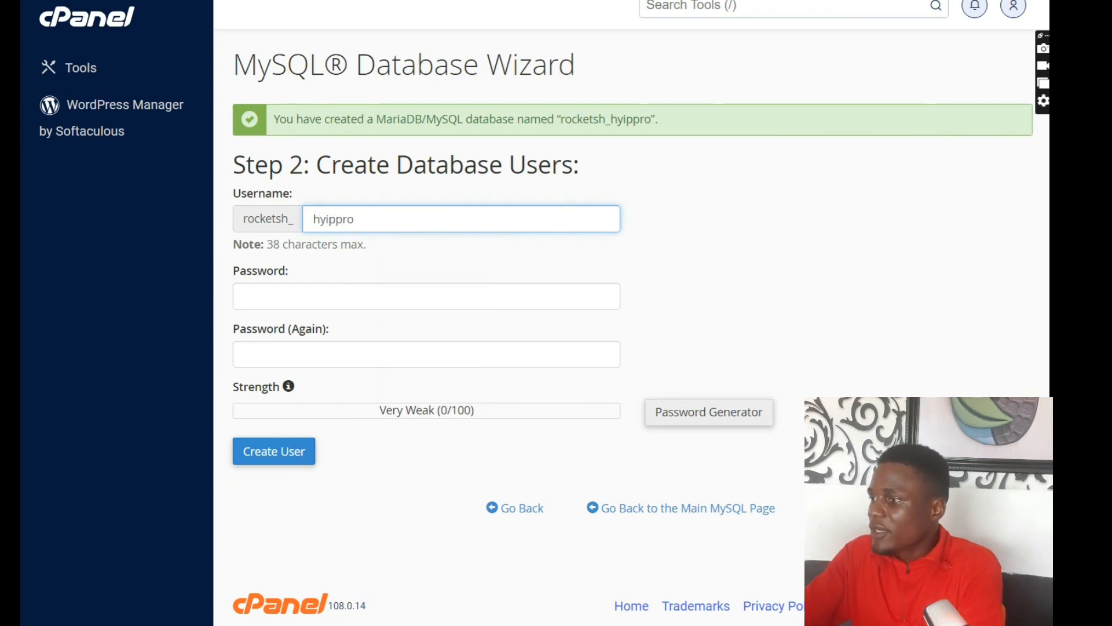
{"action": "left_click_drag", "start_coordinate": [651, 119], "coordinate": [561, 119]}
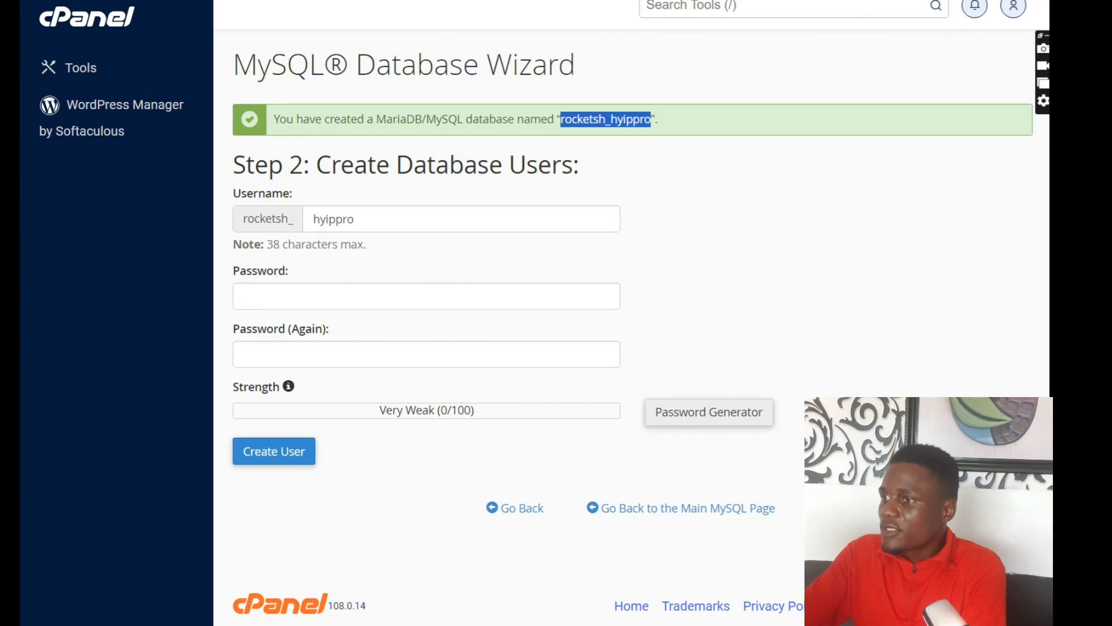
{"action": "right_click", "coordinate": [585, 120]}
{"action": "left_click", "coordinate": [602, 131]}
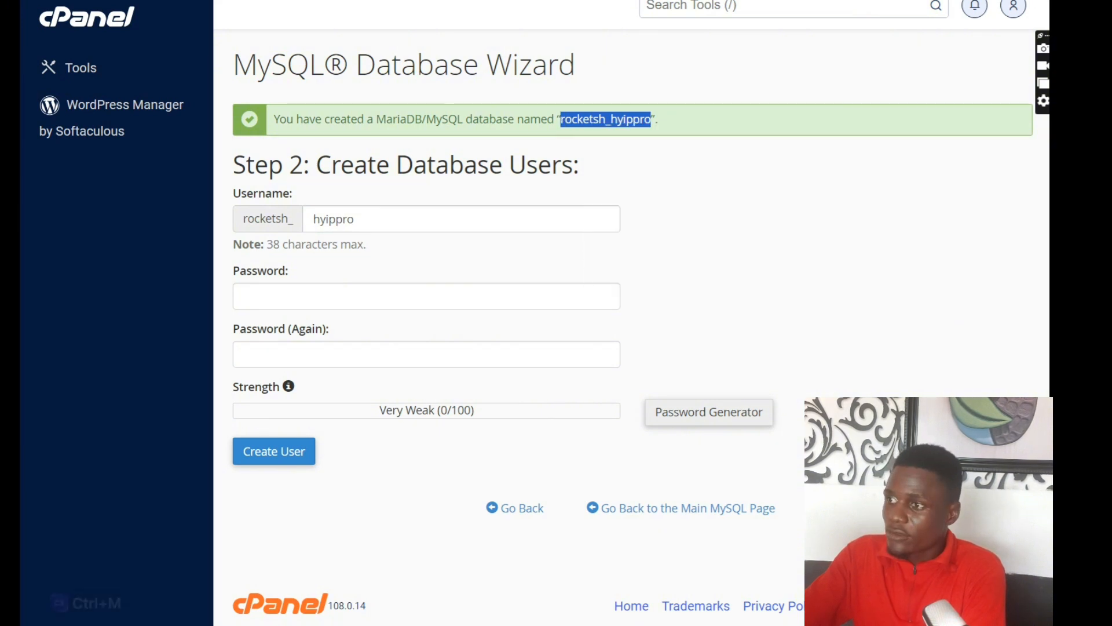
{"action": "left_click", "coordinate": [427, 296]}
{"action": "key", "text": "ctrl+v"}
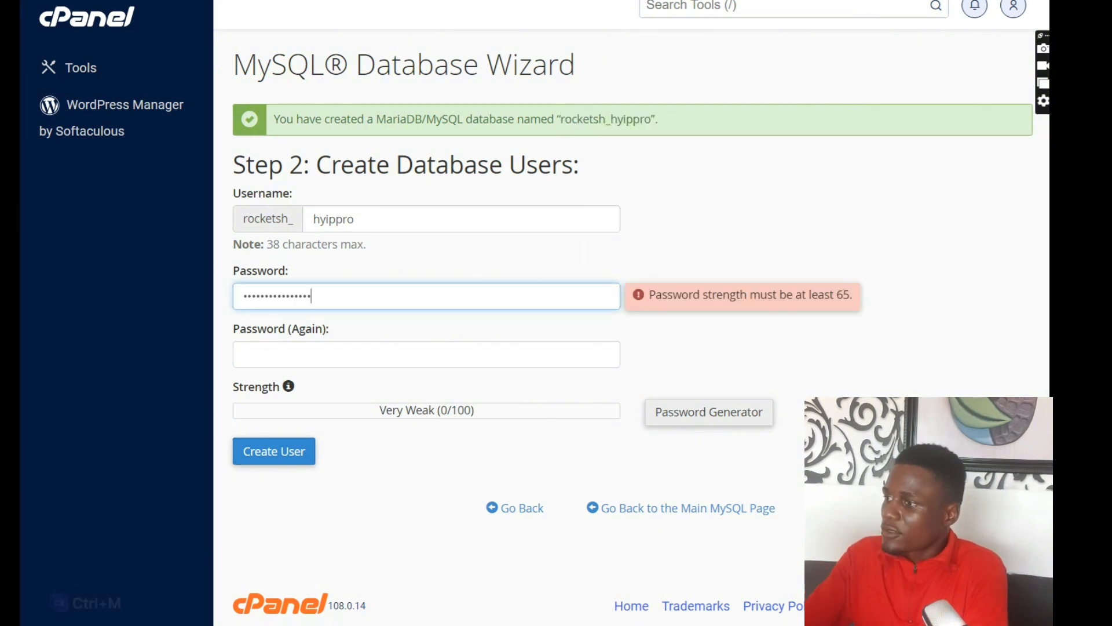
{"action": "left_click", "coordinate": [426, 354]}
{"action": "key", "text": "ctrl+v"}
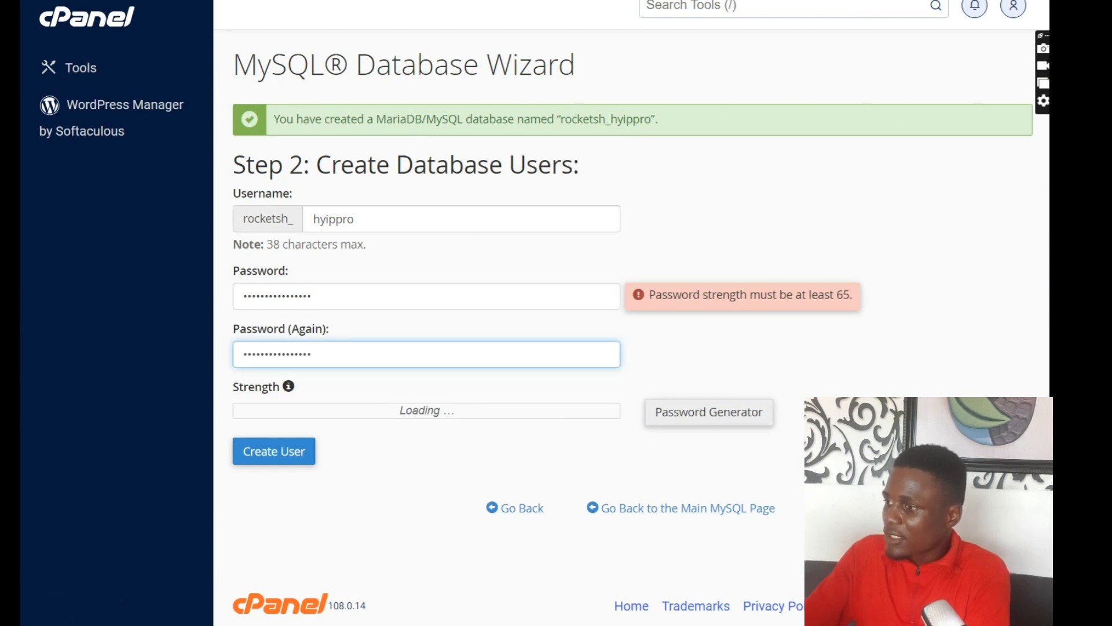
{"action": "left_click", "coordinate": [274, 451]}
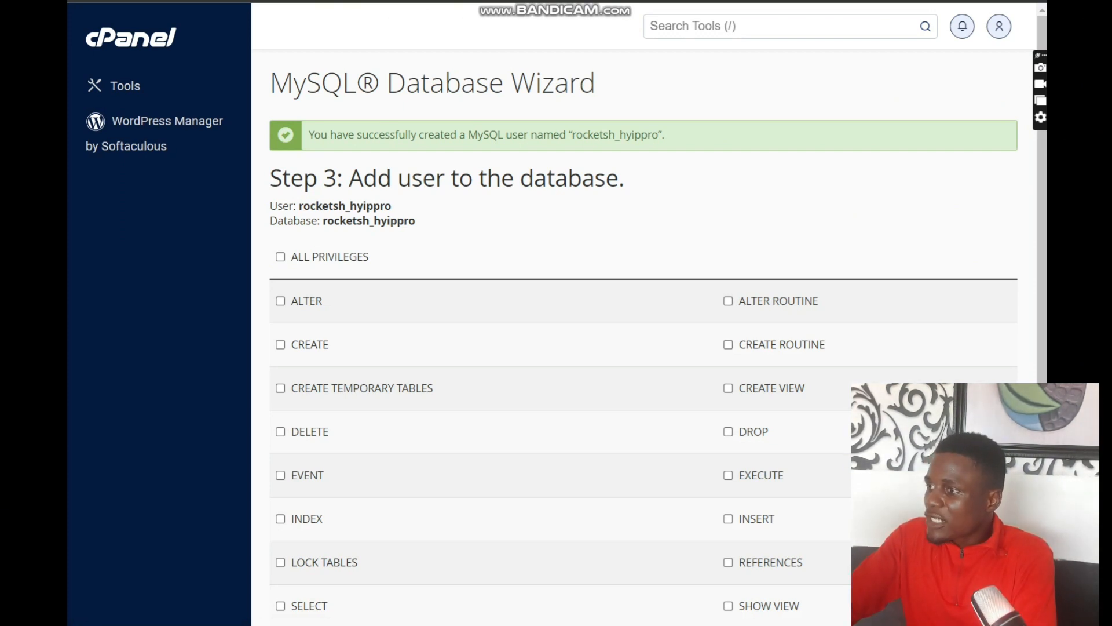
Step: Grant the new user ALL PRIVILEGES on the hyippro database and apply the changes
{"action": "left_click_drag", "start_coordinate": [288, 206], "coordinate": [415, 222]}
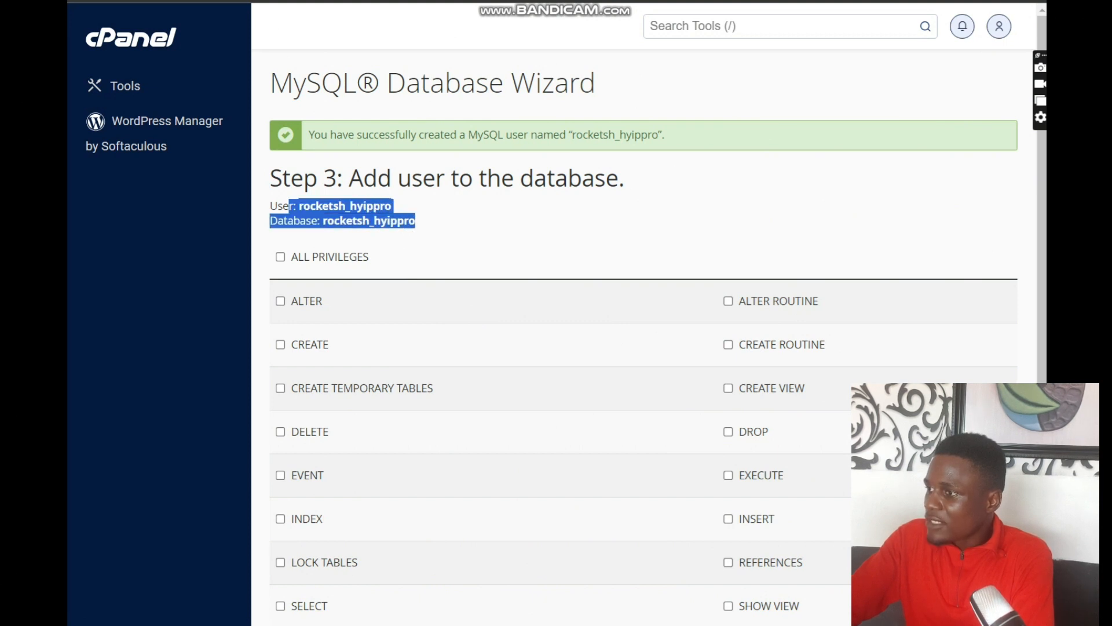
{"action": "left_click", "coordinate": [280, 257]}
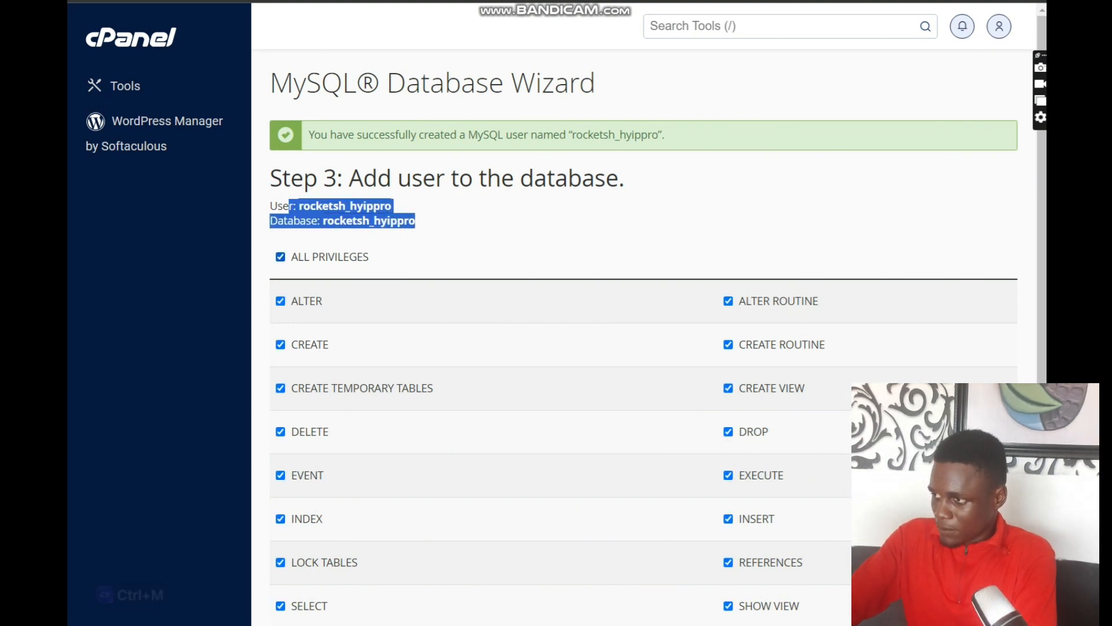
{"action": "scroll", "coordinate": [643, 348], "scroll_direction": "down", "scroll_amount": 5}
{"action": "left_click", "coordinate": [316, 448]}
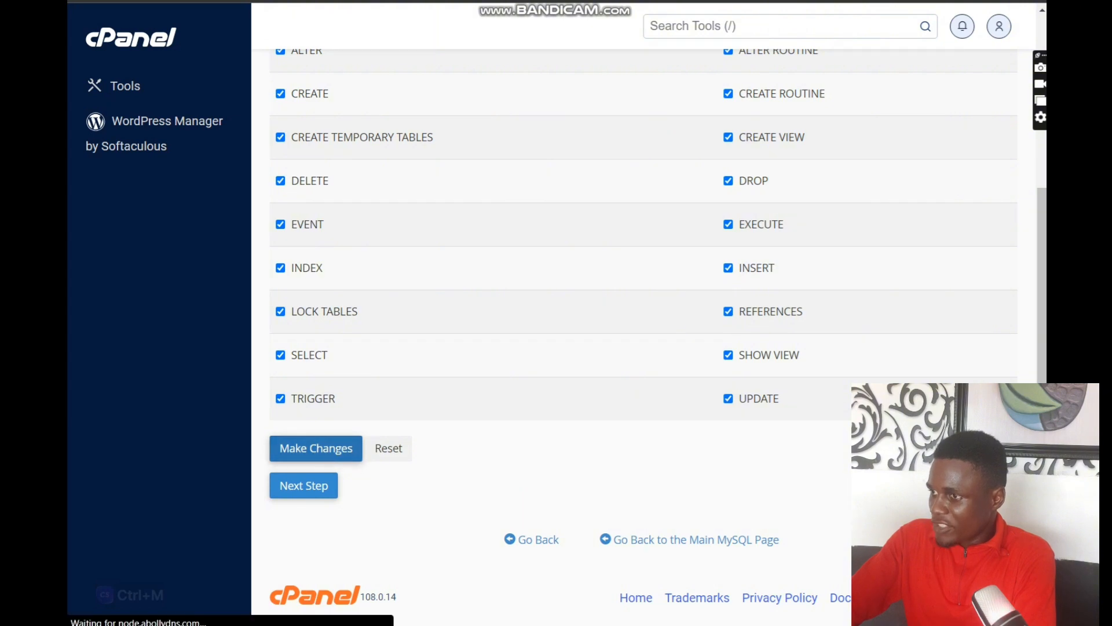
Step: Copy the new MySQL user's full name from the success message
{"action": "scroll", "coordinate": [316, 448], "scroll_direction": "up", "scroll_amount": 1}
{"action": "scroll", "coordinate": [658, 134], "scroll_direction": "up", "scroll_amount": 3}
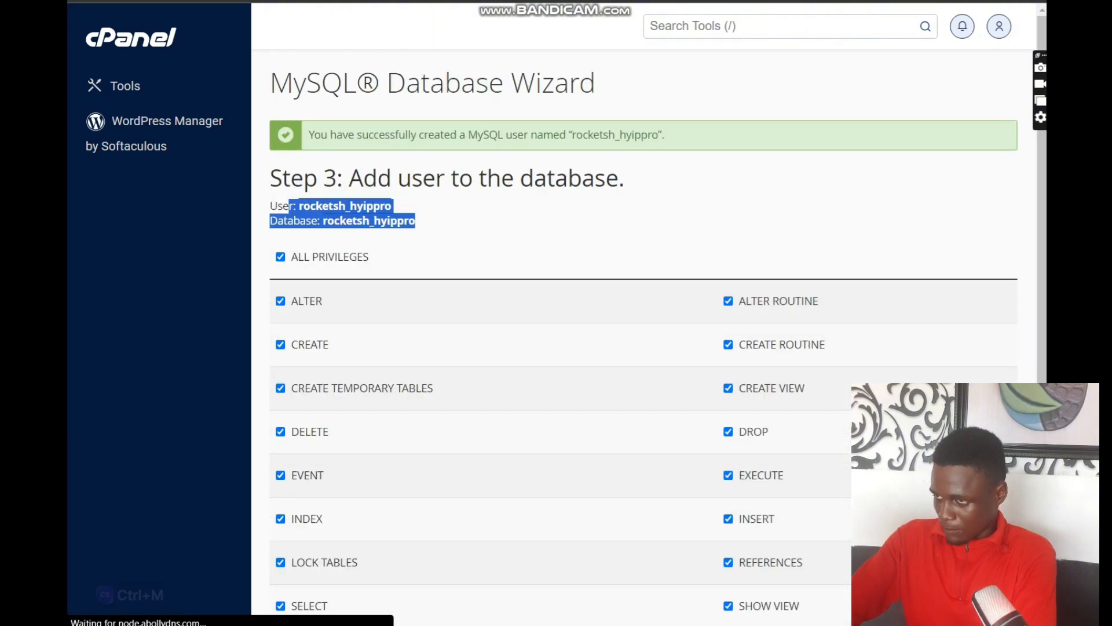
{"action": "left_click", "coordinate": [658, 134]}
{"action": "left_click_drag", "start_coordinate": [659, 134], "coordinate": [572, 134]}
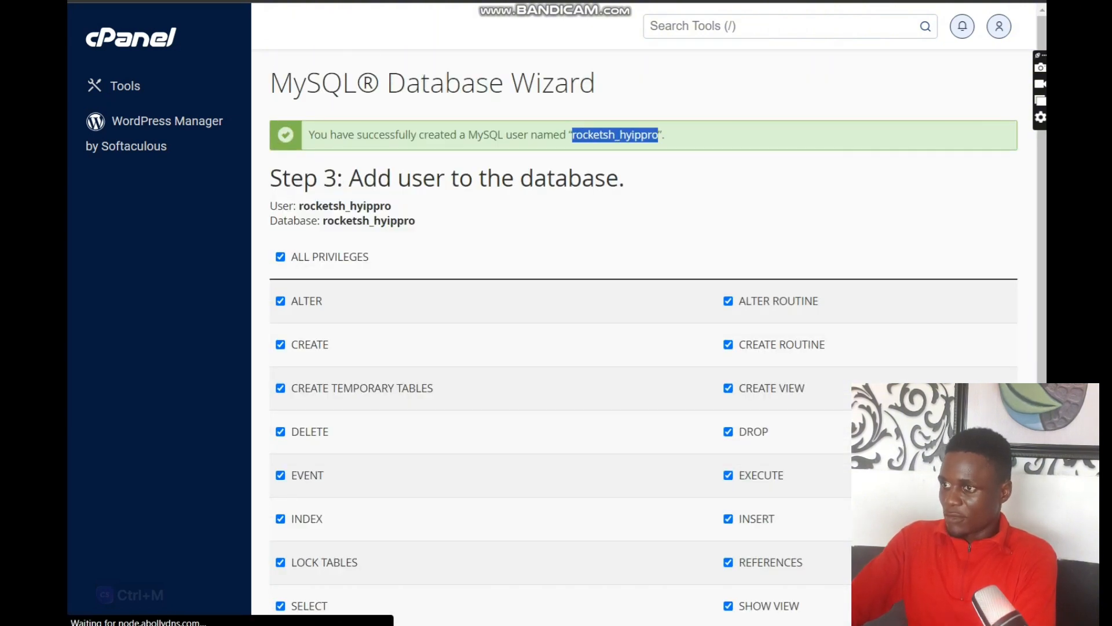
{"action": "right_click", "coordinate": [588, 137]}
{"action": "left_click", "coordinate": [608, 149]}
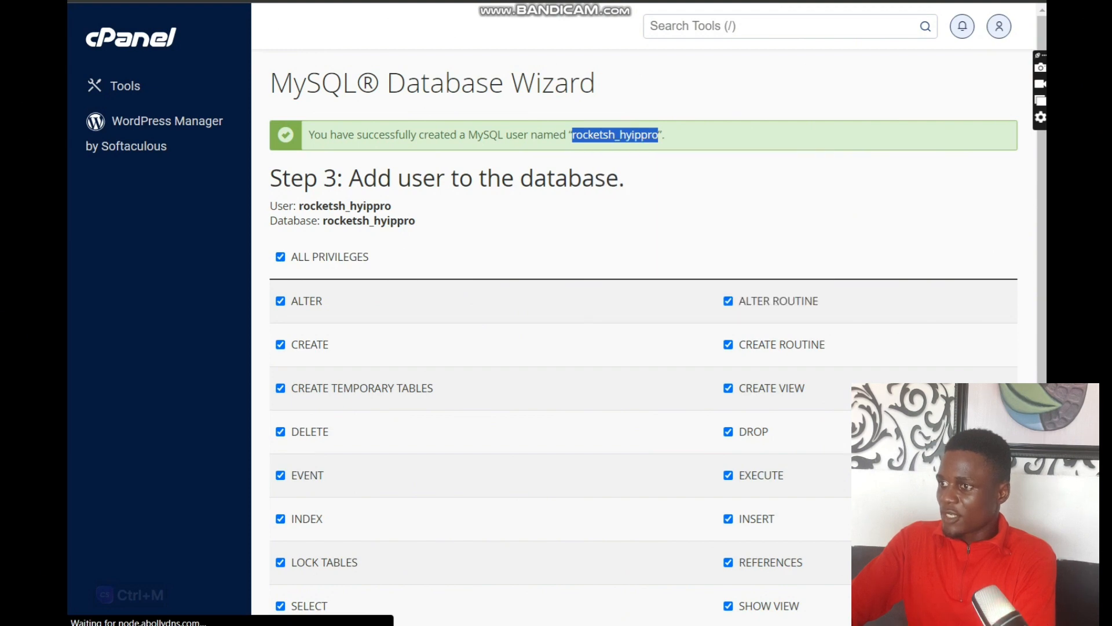
Step: Switch to the File Manager and open the .env file of the invest.edomart.ng folder for editing
{"action": "key", "text": "ctrl+Tab"}
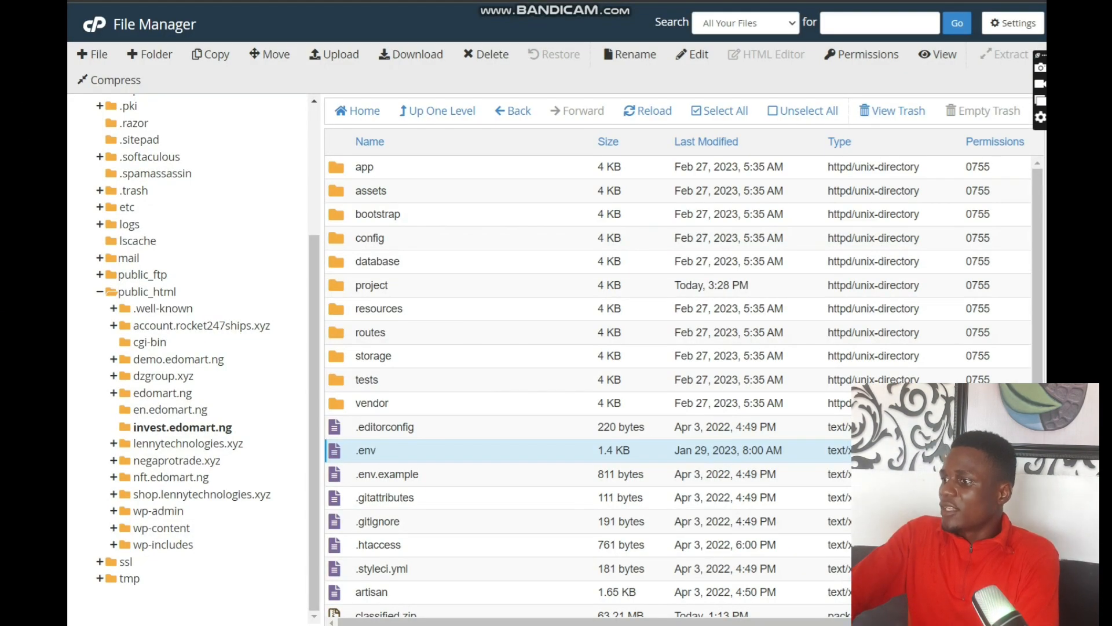
{"action": "left_click", "coordinate": [366, 450]}
{"action": "left_click", "coordinate": [387, 450]}
{"action": "right_click", "coordinate": [387, 450]}
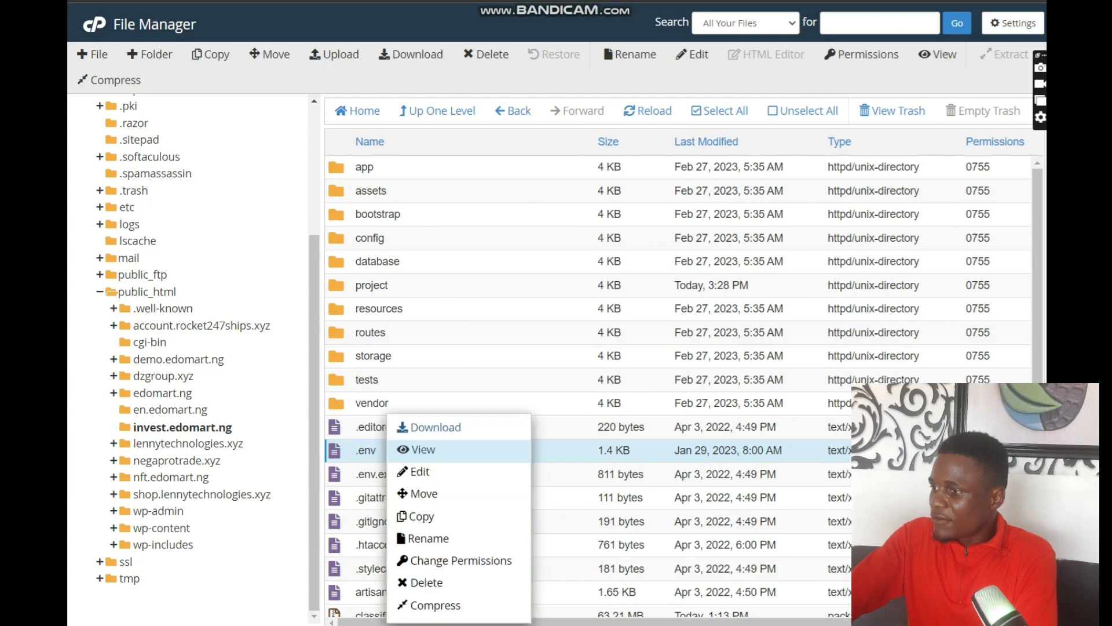
{"action": "left_click", "coordinate": [420, 471]}
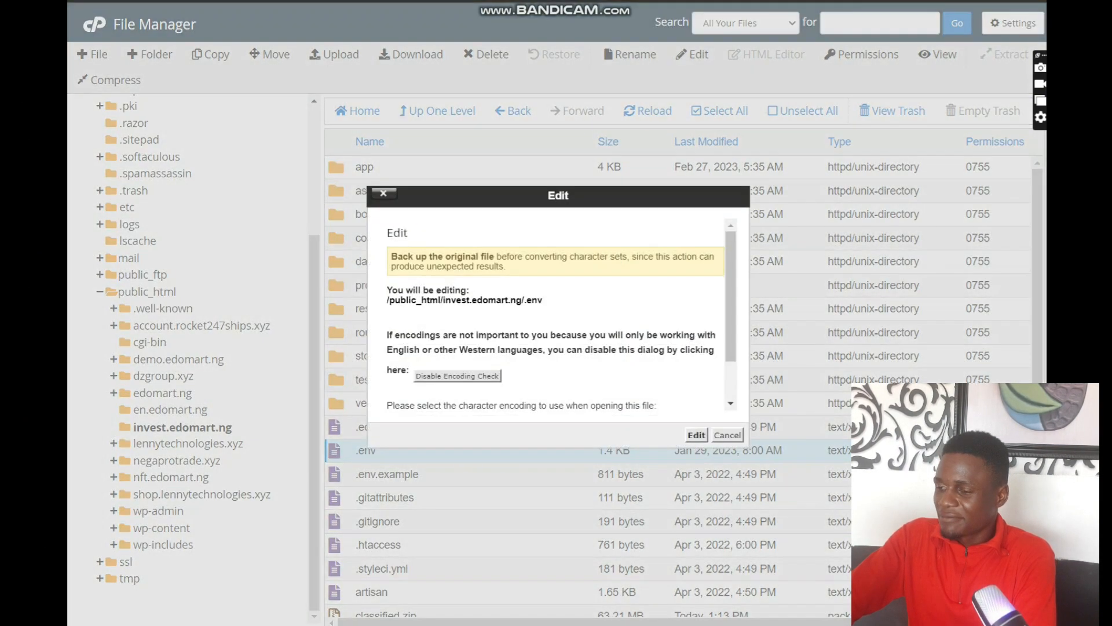
{"action": "left_click", "coordinate": [696, 434]}
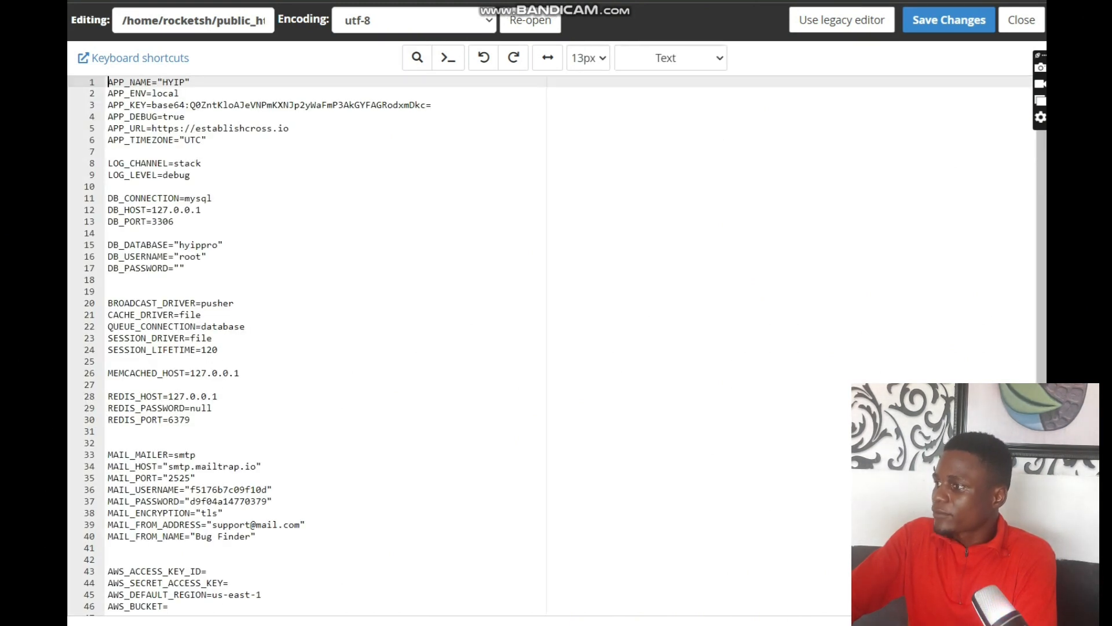
Step: Set both DB_DATABASE and DB_USERNAME in the .env file to "rocketsh_hyippro"
{"action": "key", "text": "ctrl+plus"}
{"action": "key", "text": "ctrl+plus"}
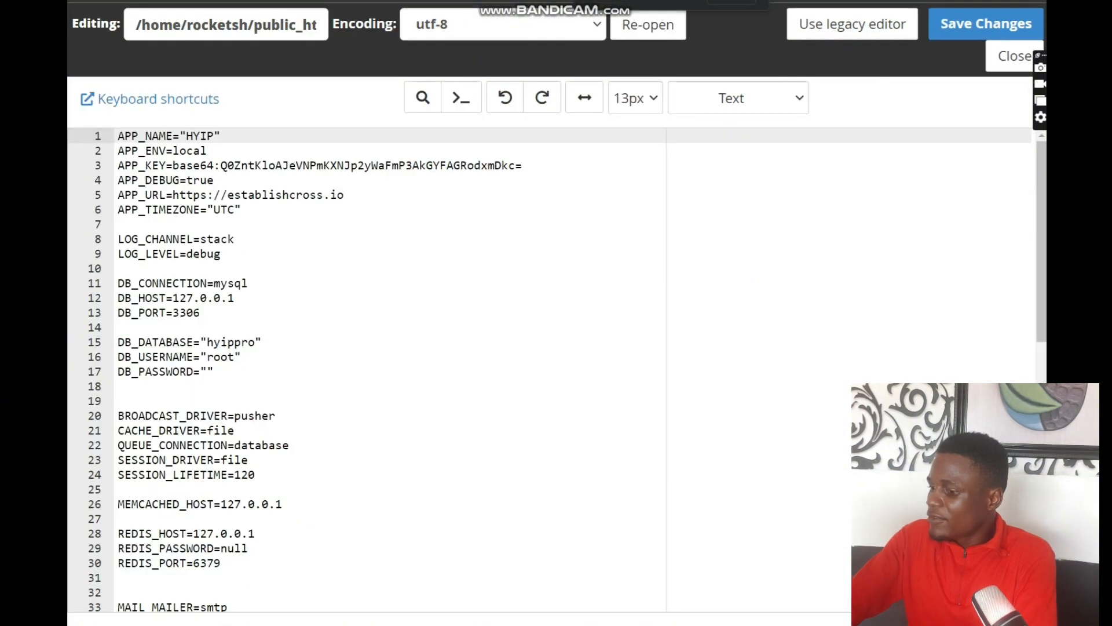
{"action": "scroll", "coordinate": [376, 371], "scroll_direction": "down", "scroll_amount": 3}
{"action": "scroll", "coordinate": [377, 371], "scroll_direction": "up", "scroll_amount": 2}
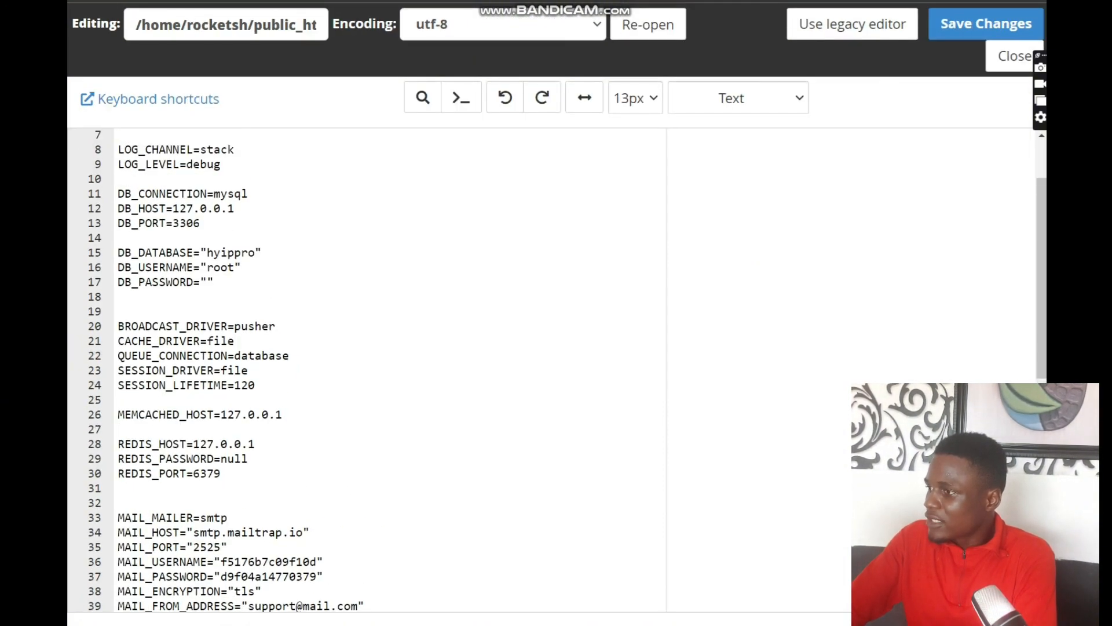
{"action": "left_click_drag", "start_coordinate": [118, 252], "coordinate": [201, 253]}
{"action": "left_click", "coordinate": [242, 253]}
{"action": "key", "text": "ctrl+v"}
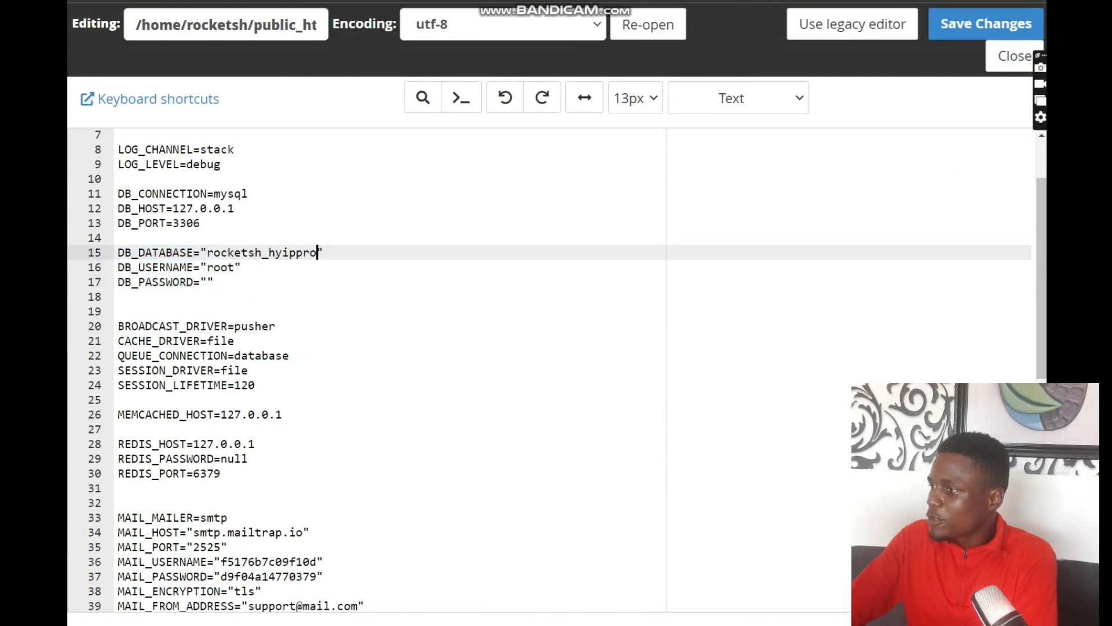
{"action": "left_click_drag", "start_coordinate": [234, 267], "coordinate": [207, 267]}
{"action": "key", "text": "ctrl+v"}
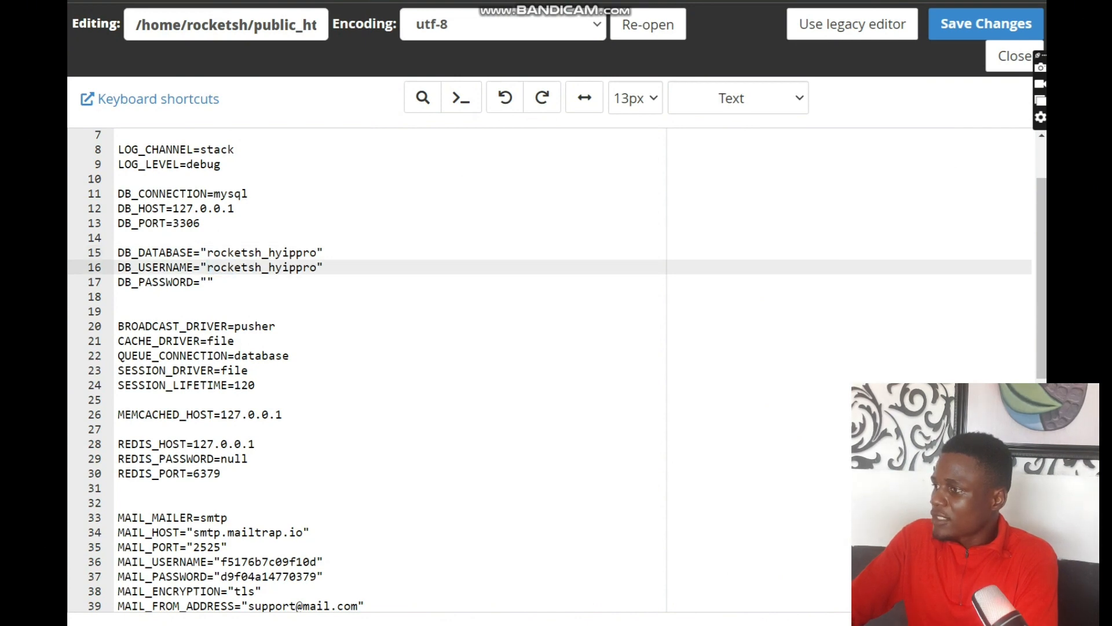
Step: Enter the database user's password as the DB_PASSWORD value in the .env file and save, confirming the overwrite
{"action": "left_click", "coordinate": [207, 282]}
{"action": "key", "text": "ctrl+v"}
{"action": "scroll", "coordinate": [550, 371], "scroll_direction": "up", "scroll_amount": 2}
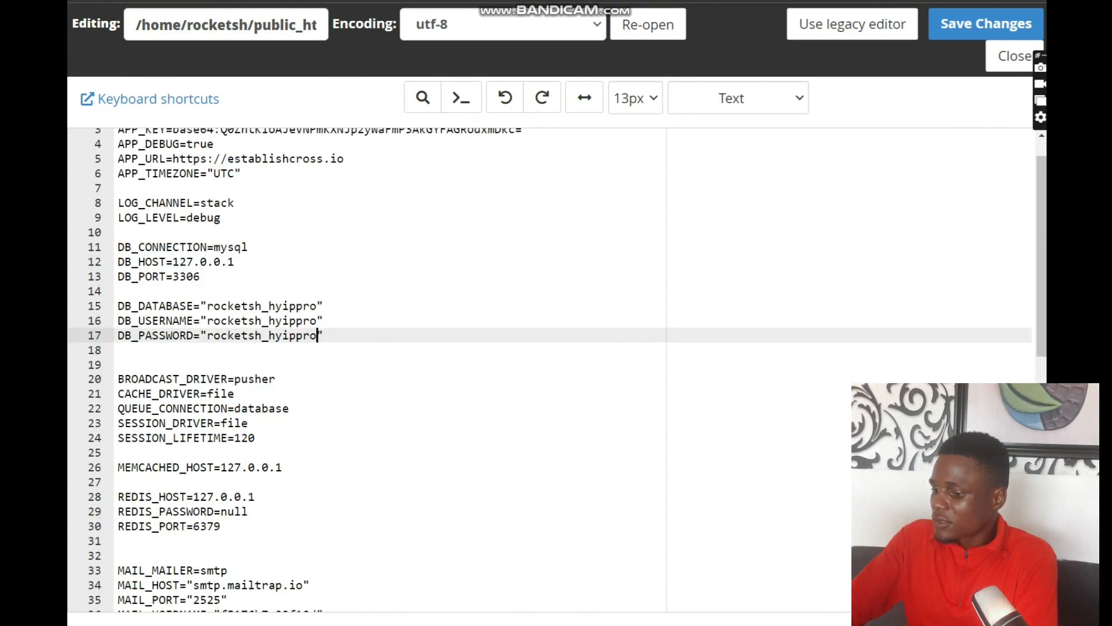
{"action": "left_click", "coordinate": [986, 24]}
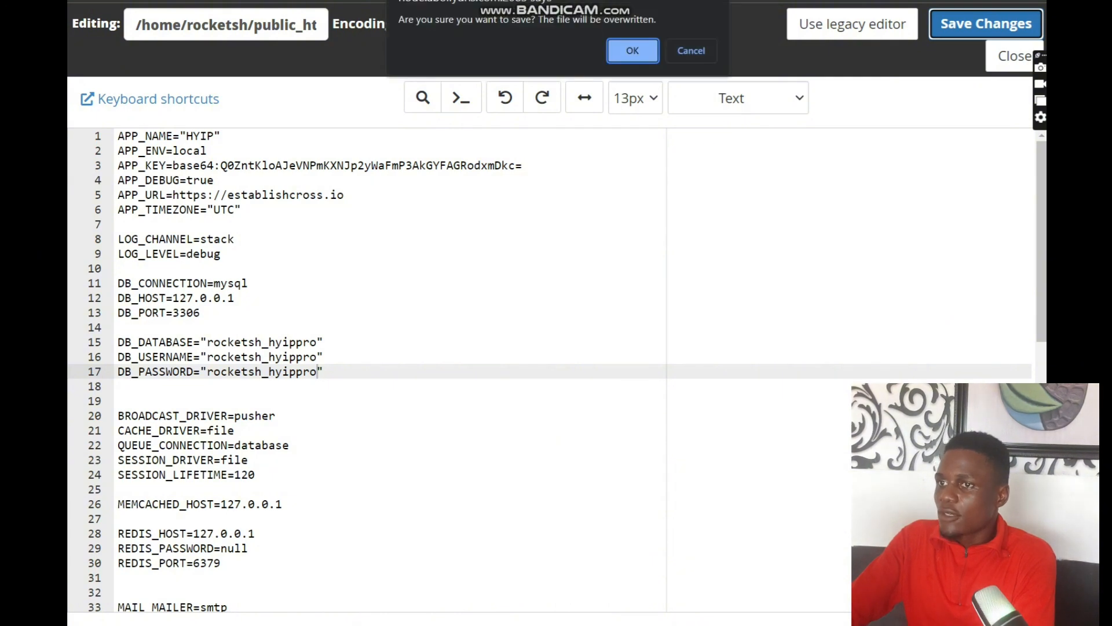
{"action": "key", "text": "Return"}
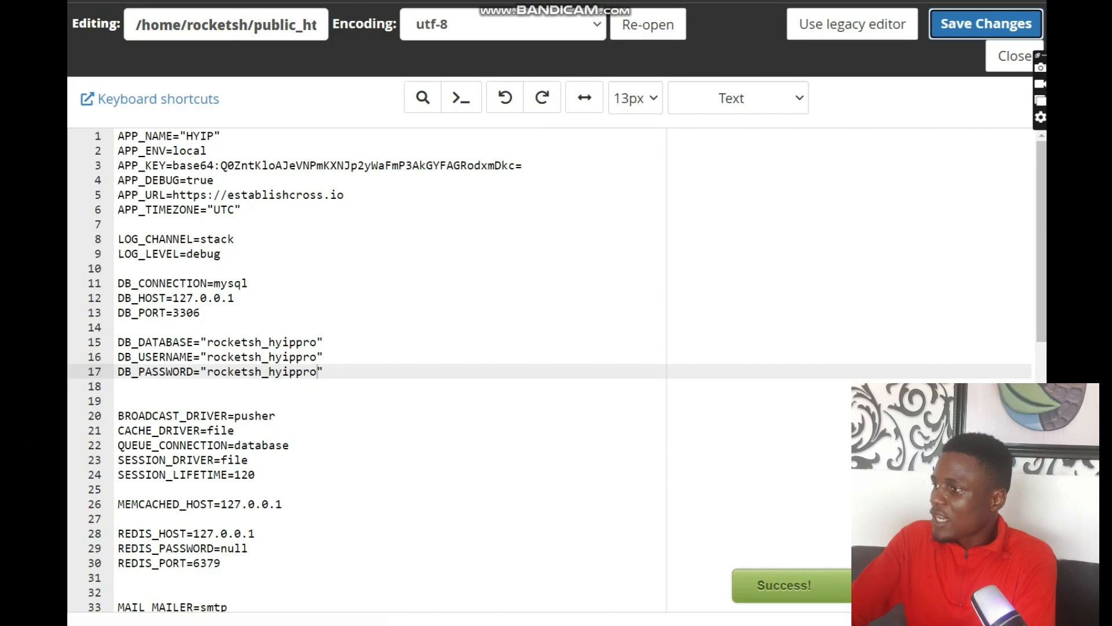
{"action": "left_click_drag", "start_coordinate": [344, 195], "coordinate": [228, 194]}
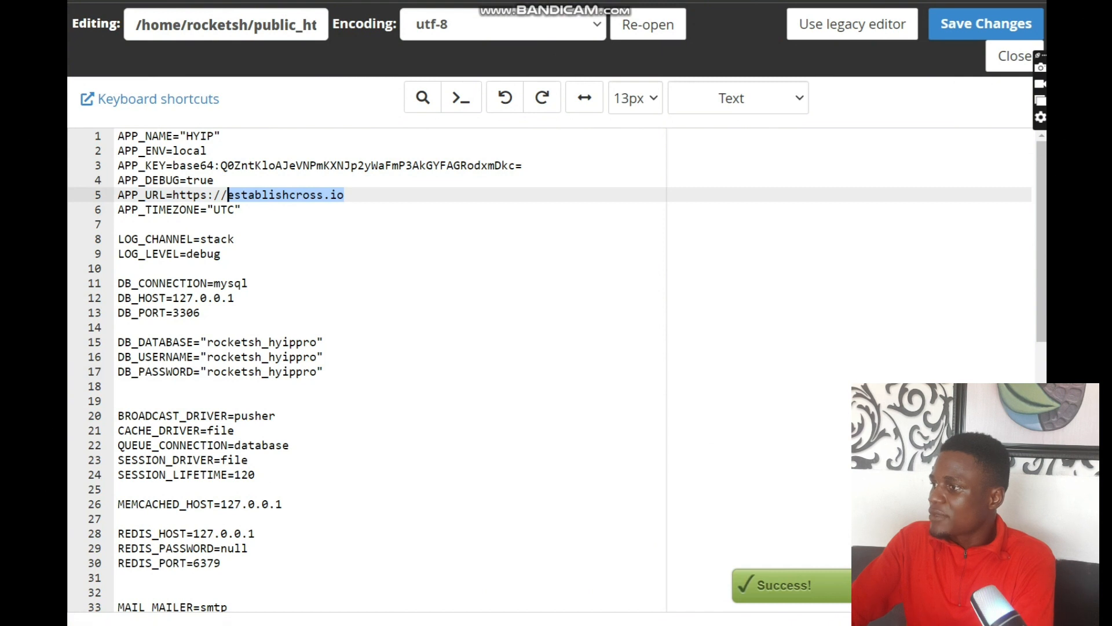
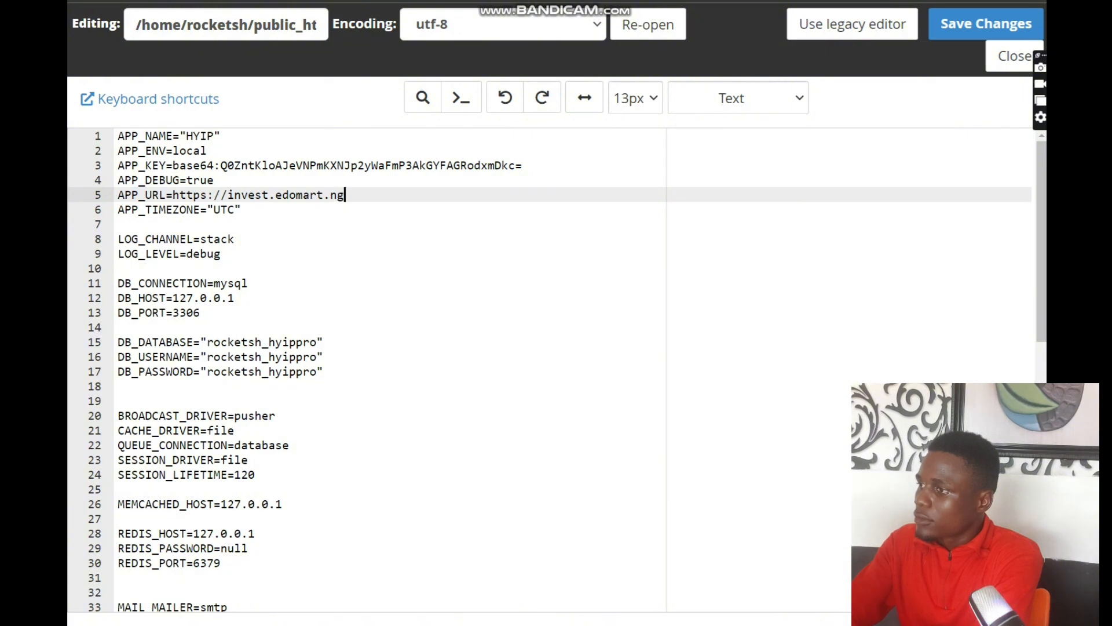
{"action": "left_click", "coordinate": [986, 23]}
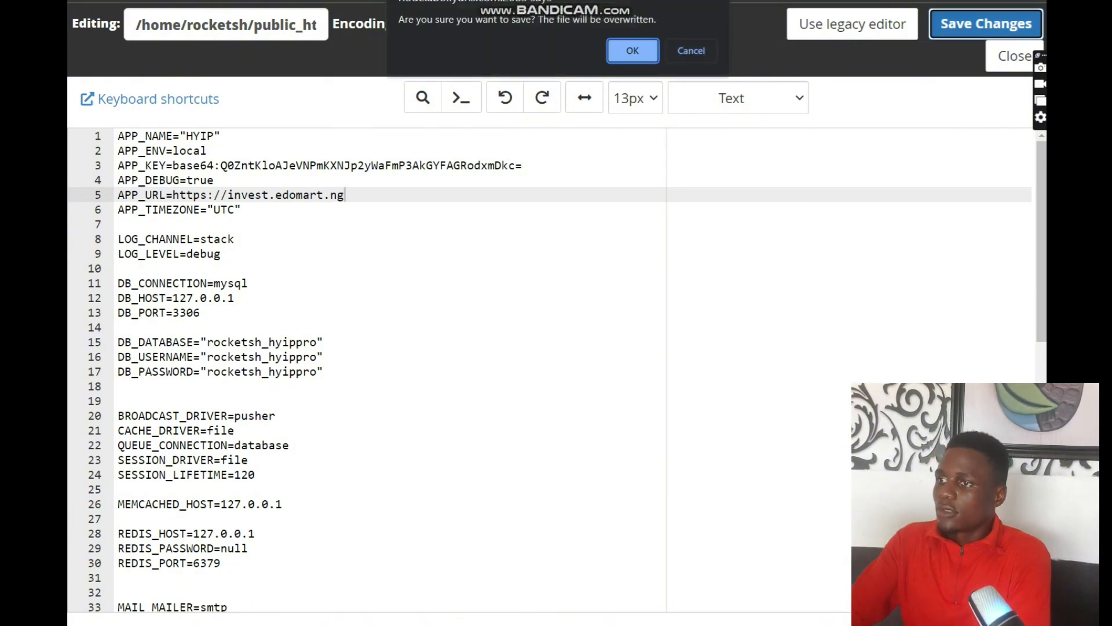
{"action": "key", "text": "Return"}
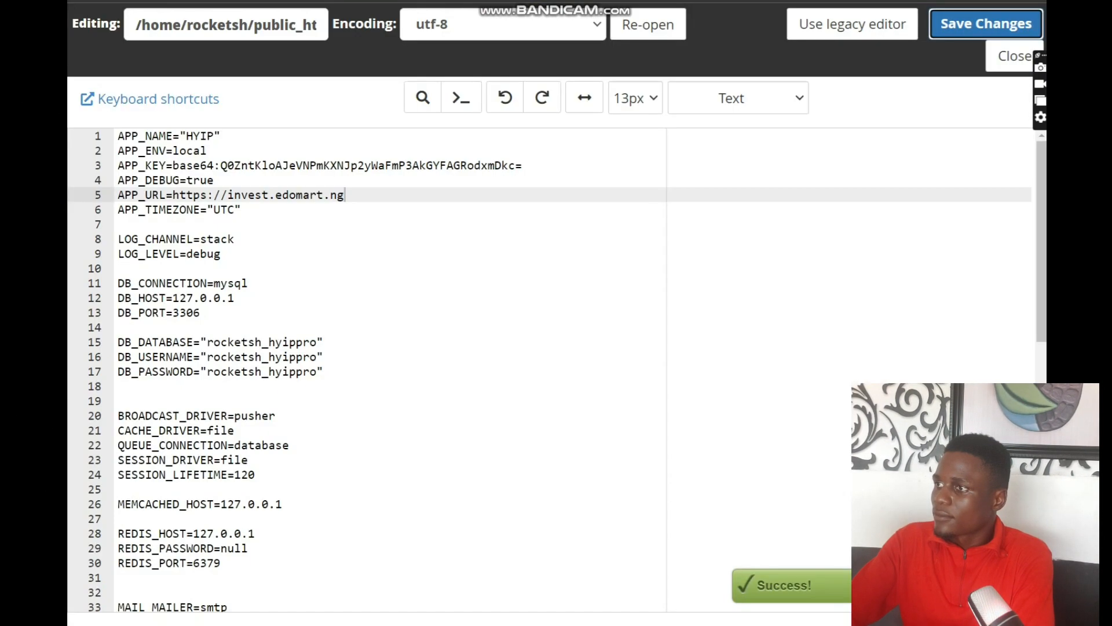
Step: Close the .env editor and look through the files in the invest.edomart.ng folder, selecting the .env file
{"action": "key", "text": "ctrl+w"}
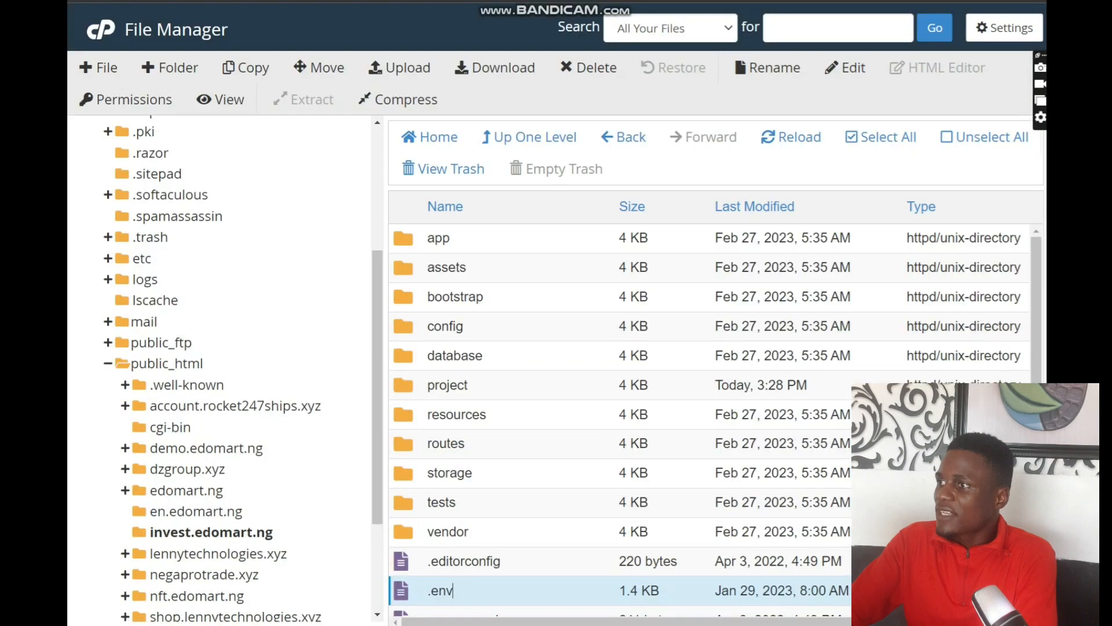
{"action": "scroll", "coordinate": [649, 423], "scroll_direction": "down", "scroll_amount": 1}
{"action": "key", "text": "ctrl+minus"}
{"action": "key", "text": "ctrl+minus"}
{"action": "key", "text": "ctrl+minus"}
{"action": "key", "text": "ctrl+minus"}
{"action": "key", "text": "ctrl+minus"}
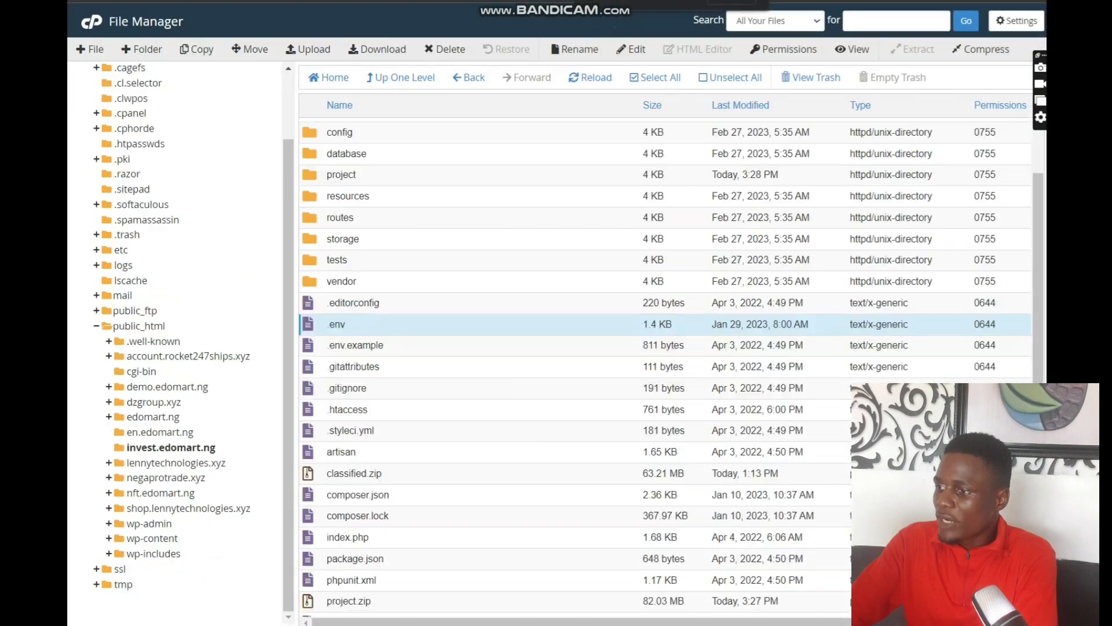
{"action": "key", "text": "ctrl+plus"}
{"action": "key", "text": "ctrl+plus"}
{"action": "key", "text": "ctrl+plus"}
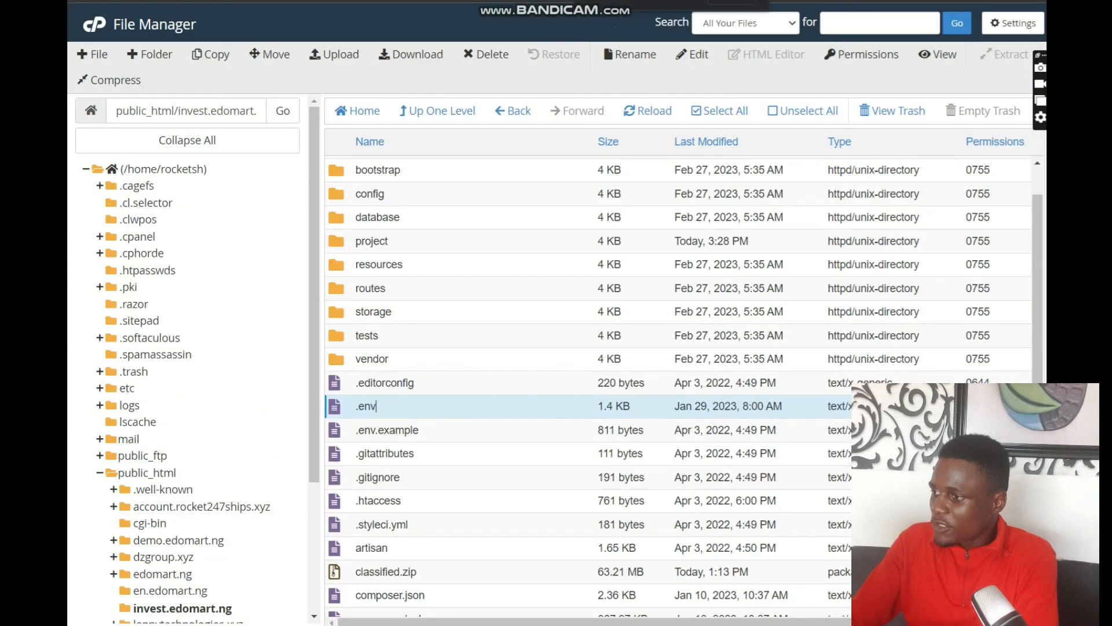
{"action": "scroll", "coordinate": [678, 385], "scroll_direction": "down", "scroll_amount": 5}
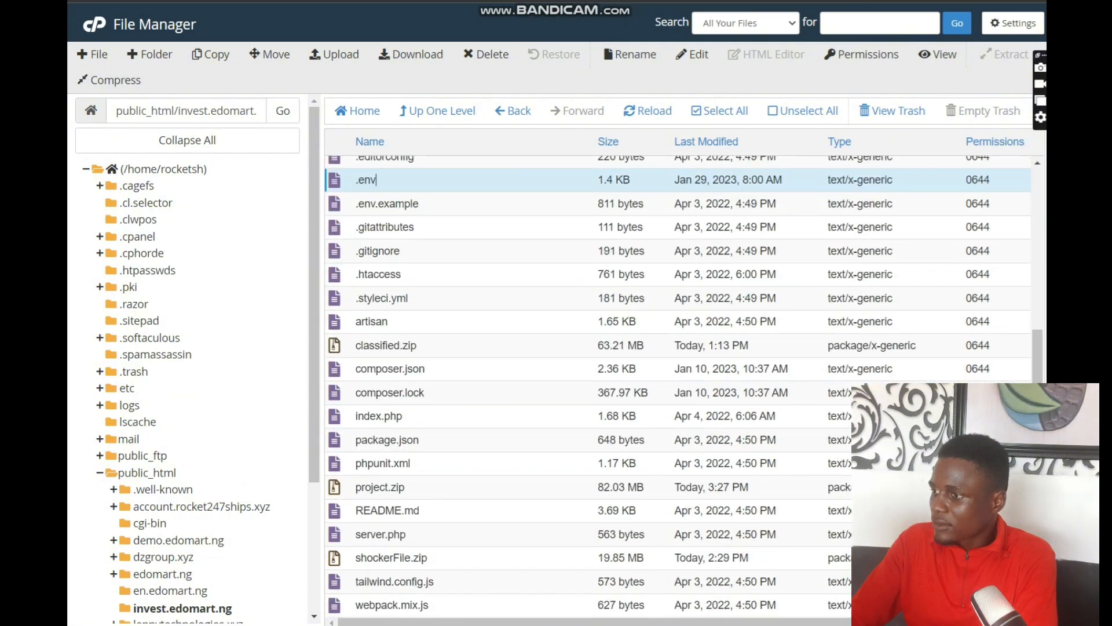
{"action": "scroll", "coordinate": [678, 385], "scroll_direction": "up", "scroll_amount": 5}
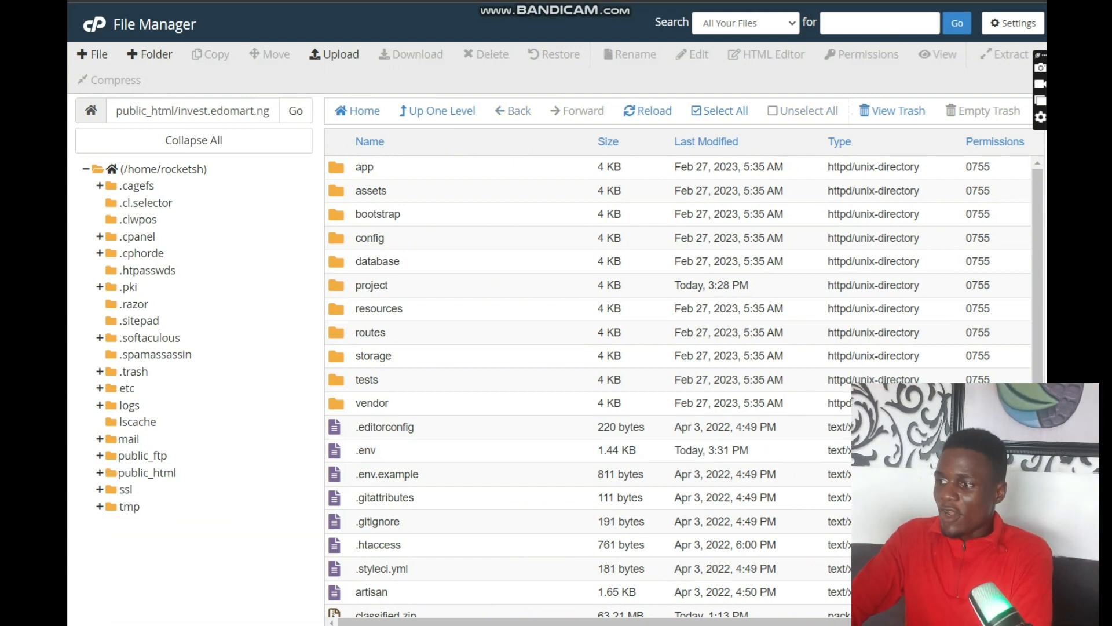
{"action": "left_click", "coordinate": [376, 450]}
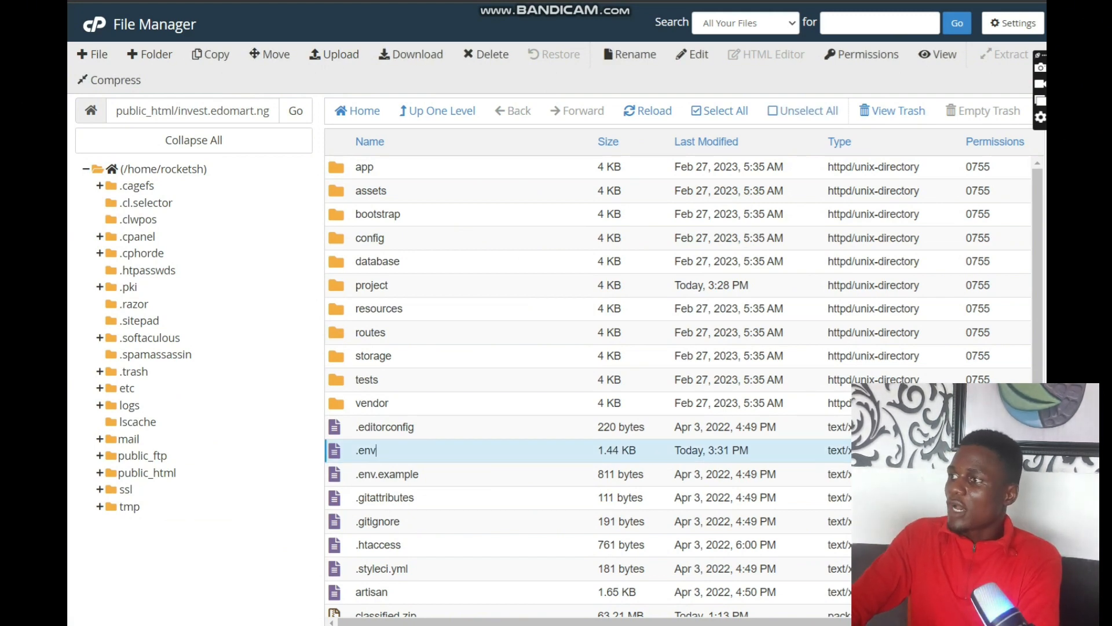
Step: Return to the cPanel tools page, find and launch phpMyAdmin, and open the rocketsh_hyippro database
{"action": "key", "text": "ctrl+shift+Tab"}
{"action": "left_click", "coordinate": [125, 85]}
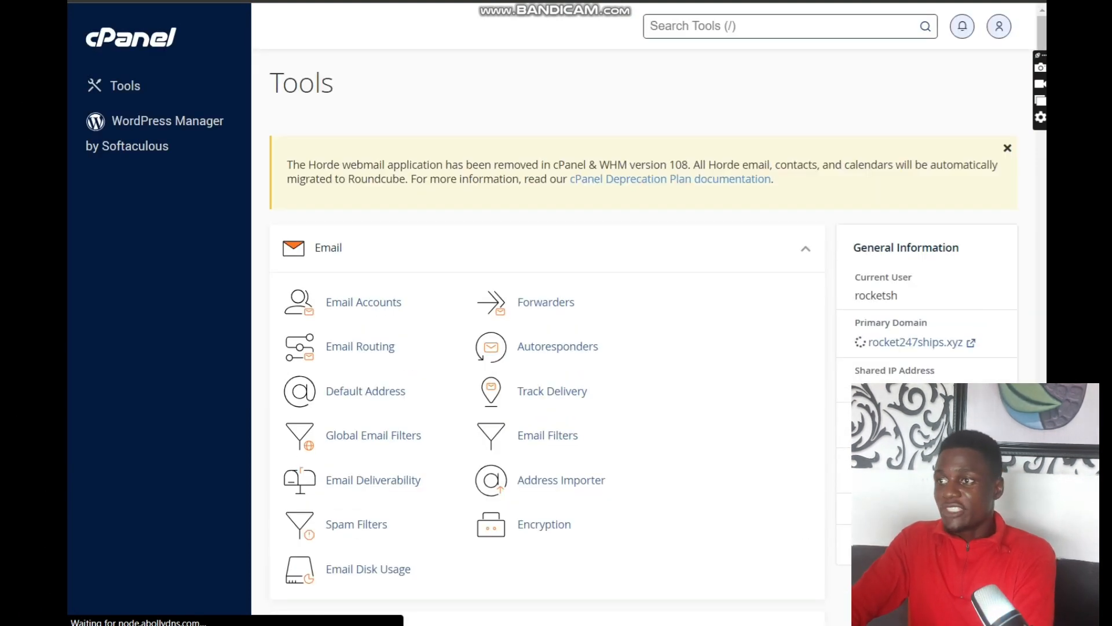
{"action": "type", "text": "phpmy"}
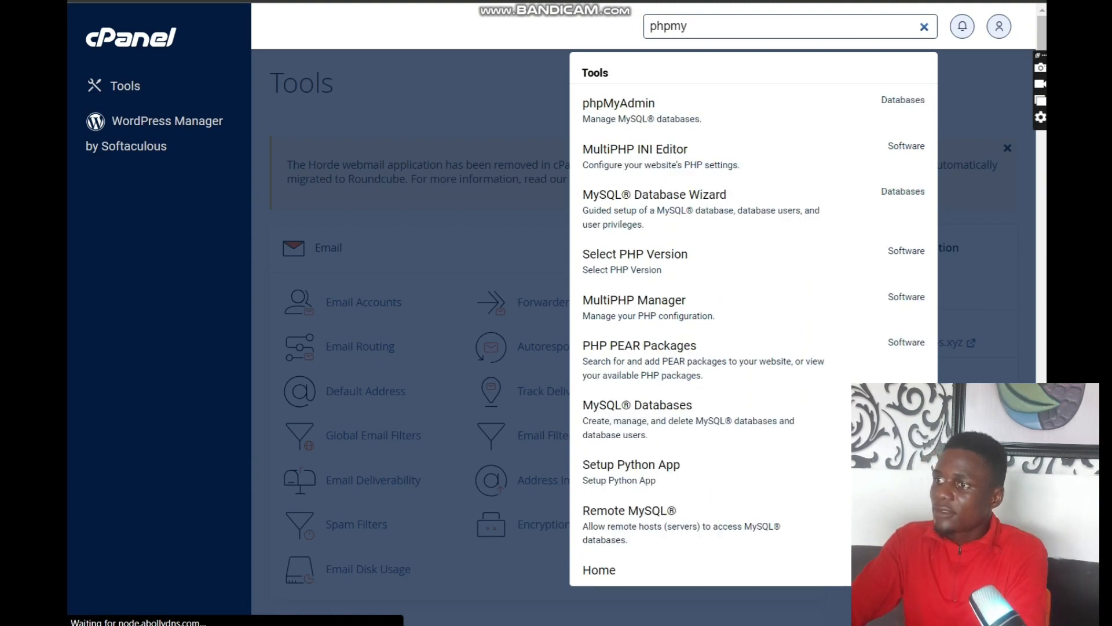
{"action": "key", "text": "Down"}
{"action": "key", "text": "Return"}
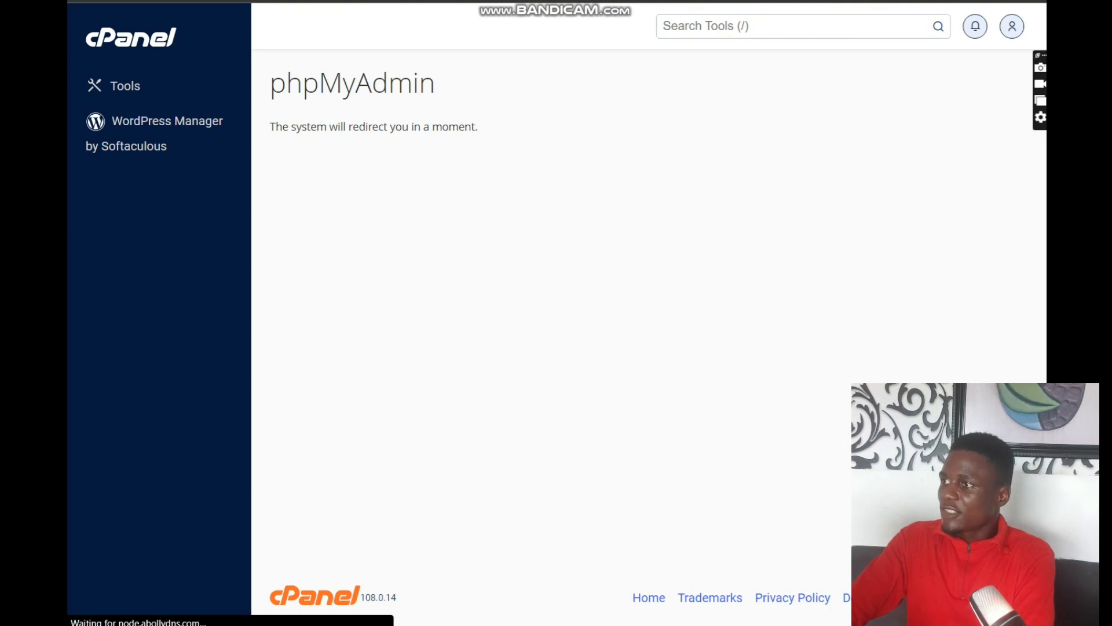
{"action": "left_click_drag", "start_coordinate": [285, 81], "coordinate": [436, 81]}
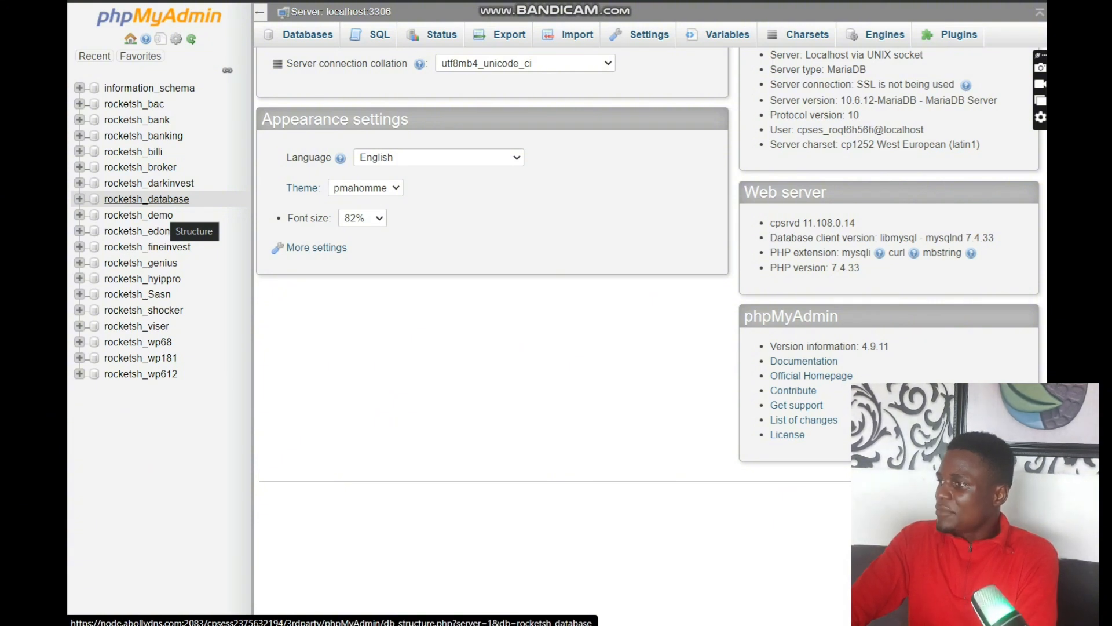
{"action": "left_click", "coordinate": [142, 279]}
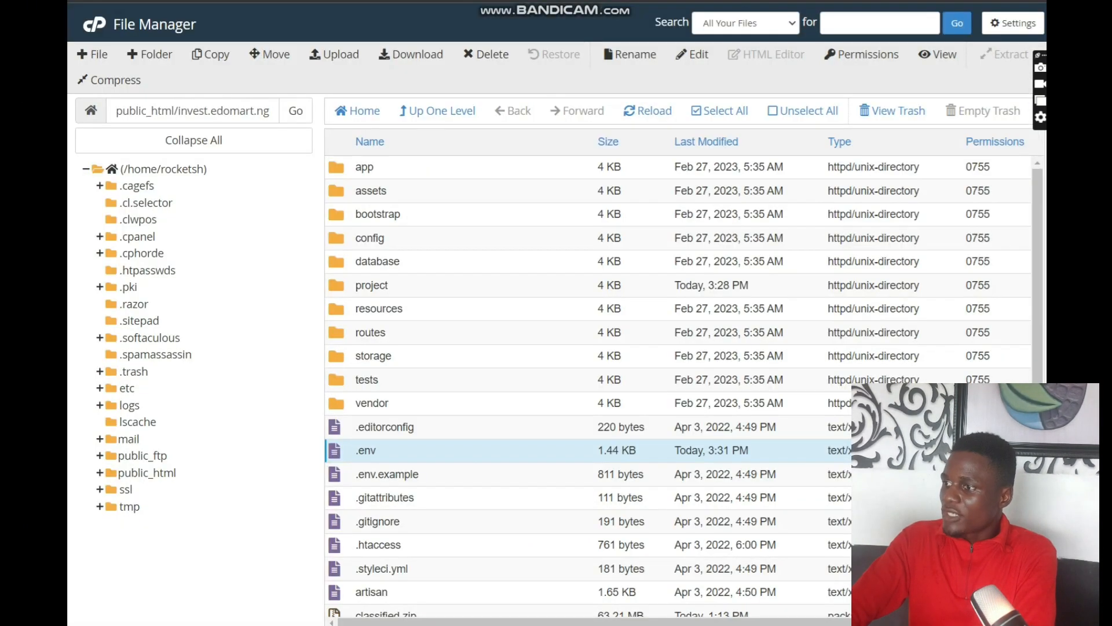
Step: Reopen the .env file in the editor and compare its database settings with the database opened in phpMyAdmin
{"action": "right_click", "coordinate": [394, 450]}
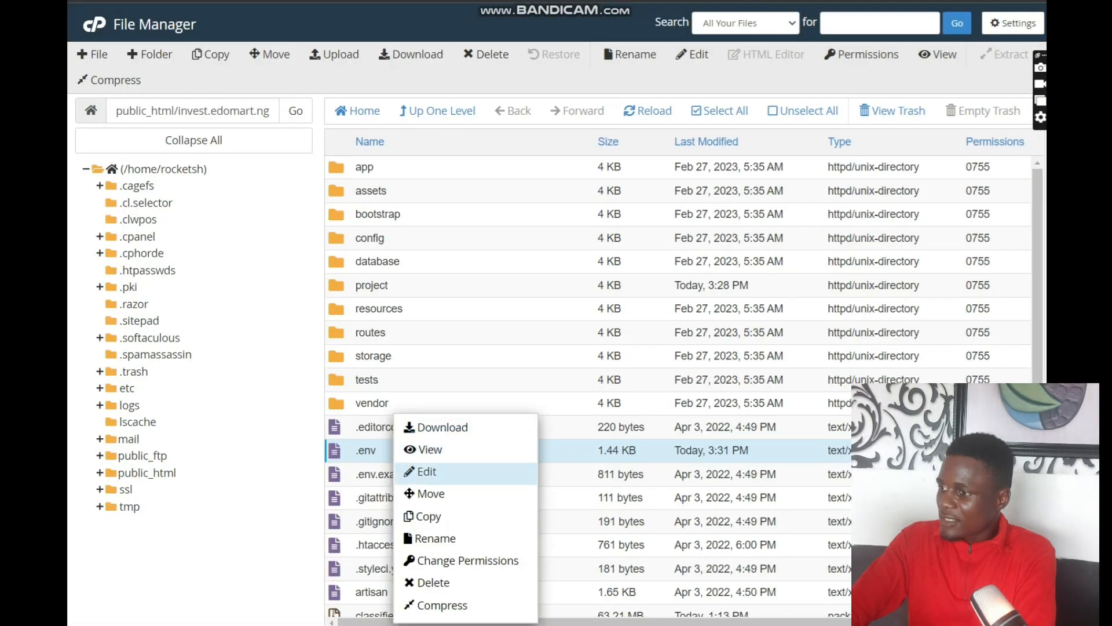
{"action": "left_click", "coordinate": [427, 471]}
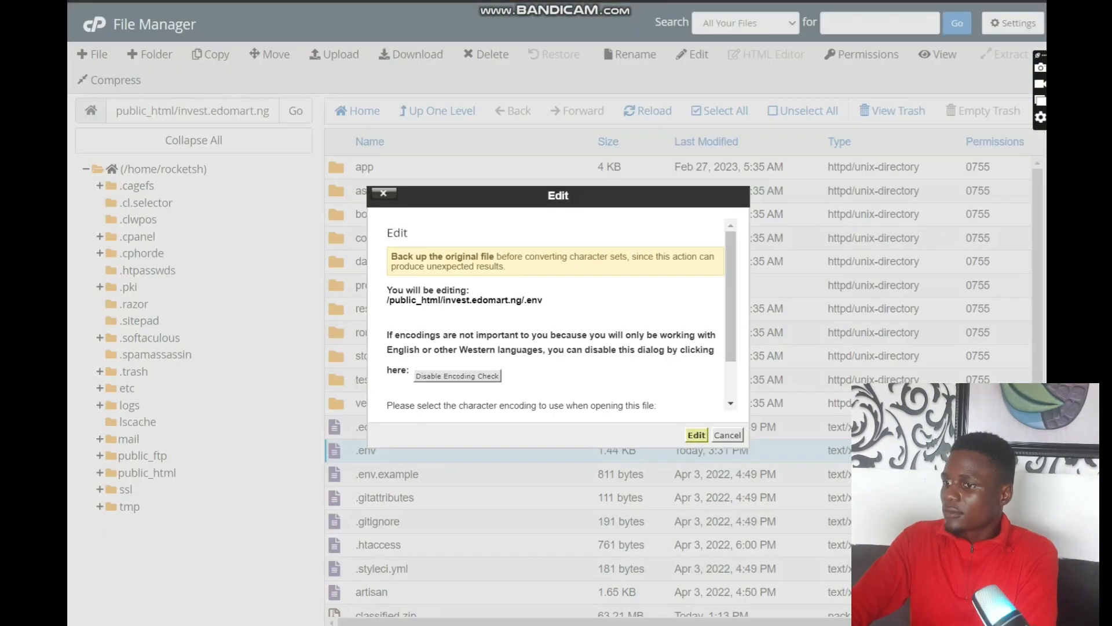
{"action": "left_click", "coordinate": [696, 435]}
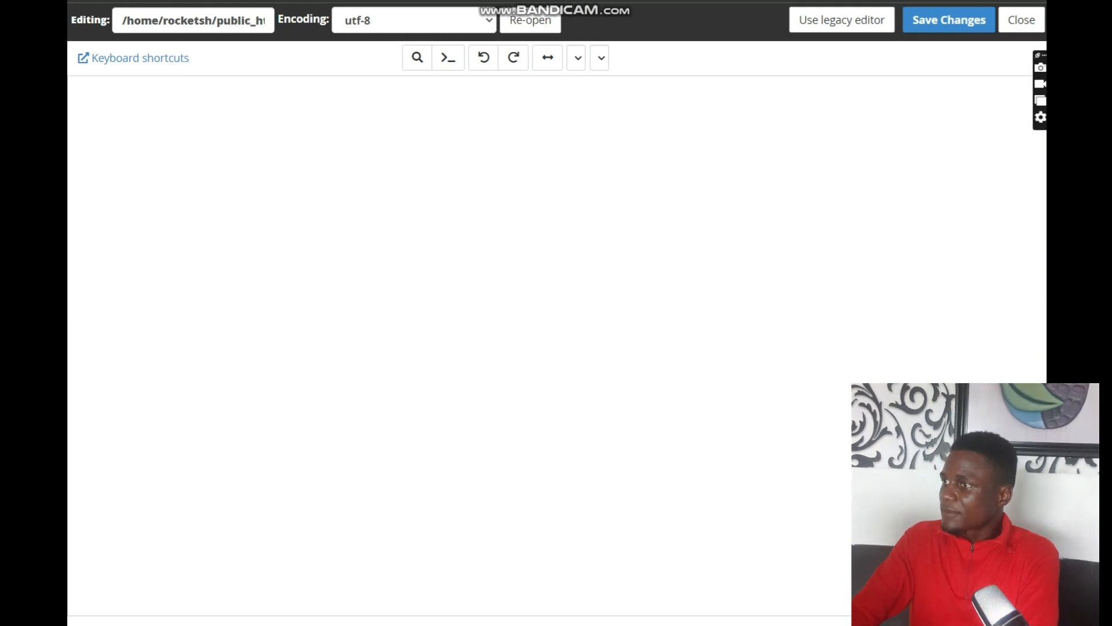
{"action": "key", "text": "ctrl+Tab"}
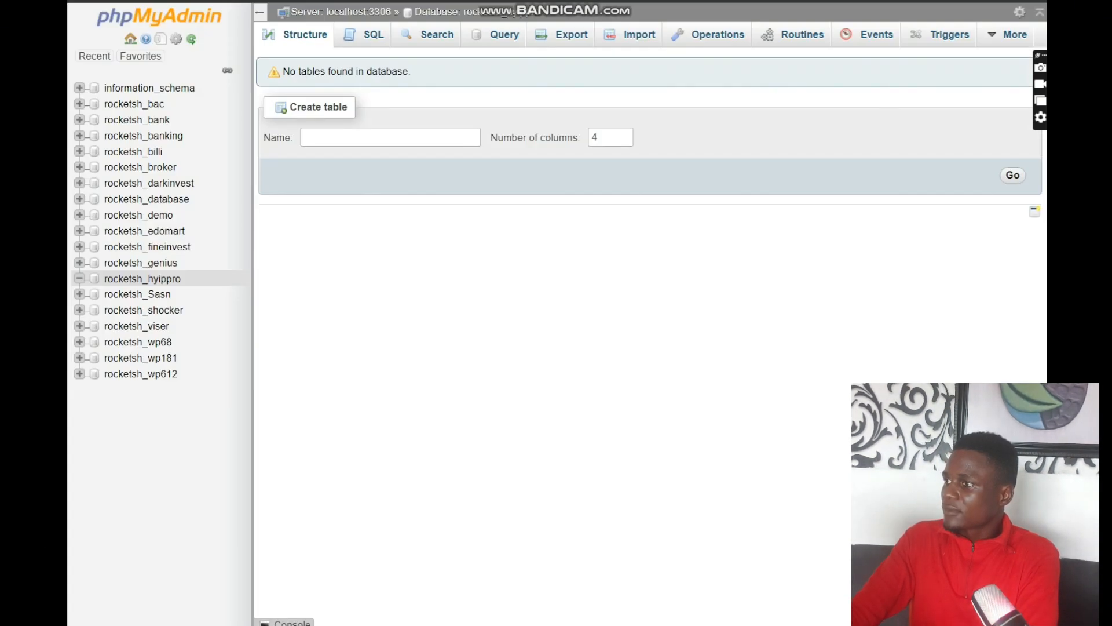
{"action": "key", "text": "ctrl+Tab"}
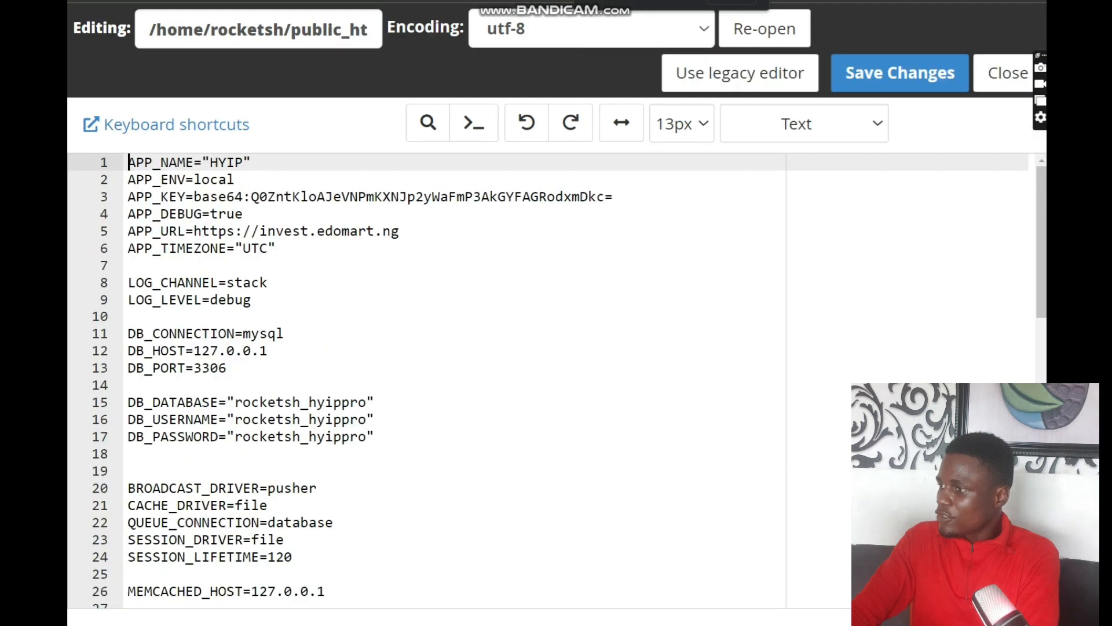
Step: Return to phpMyAdmin and open the import page for the rocketsh_hyippro database, dismissing the accidental SQL upload
{"action": "key", "text": "ctrl+Tab"}
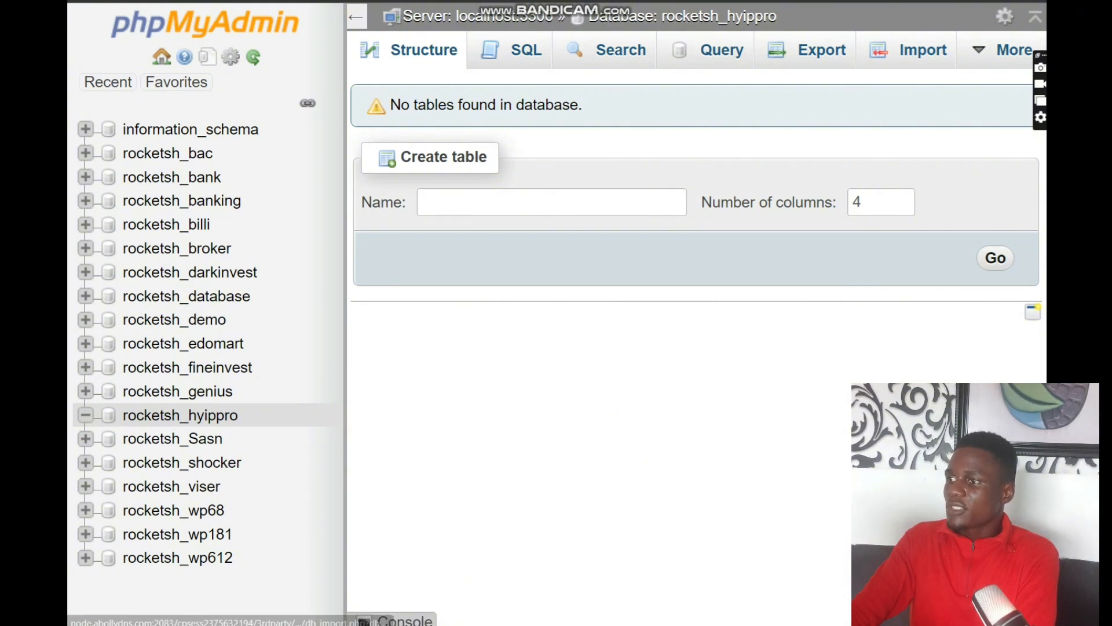
{"action": "left_click_drag", "start_coordinate": [878, 51], "coordinate": [892, 56]}
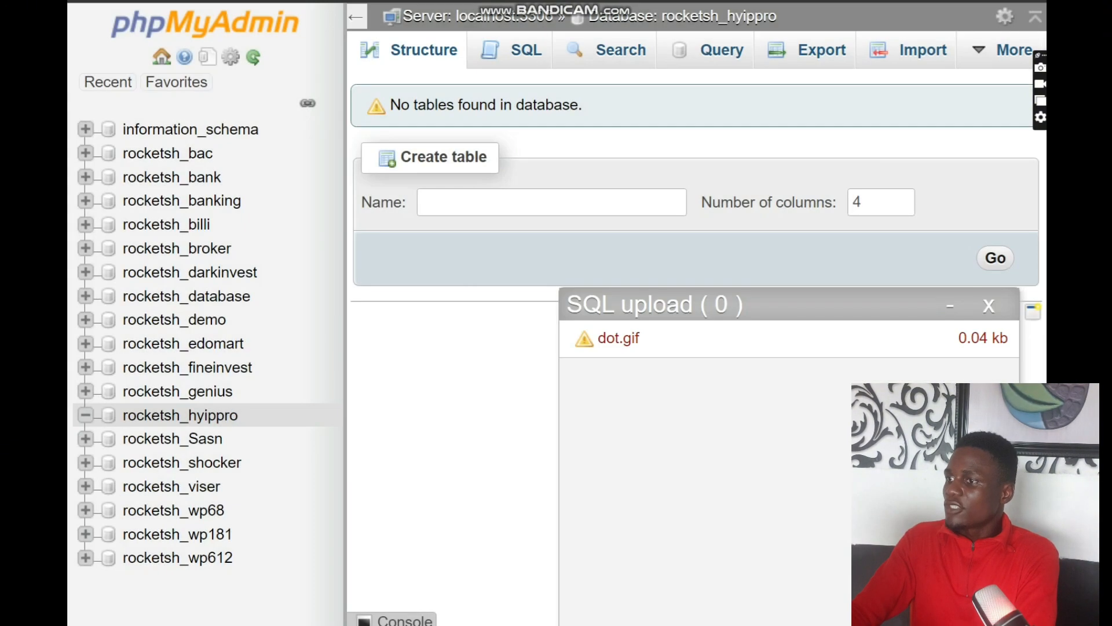
{"action": "left_click", "coordinate": [988, 305]}
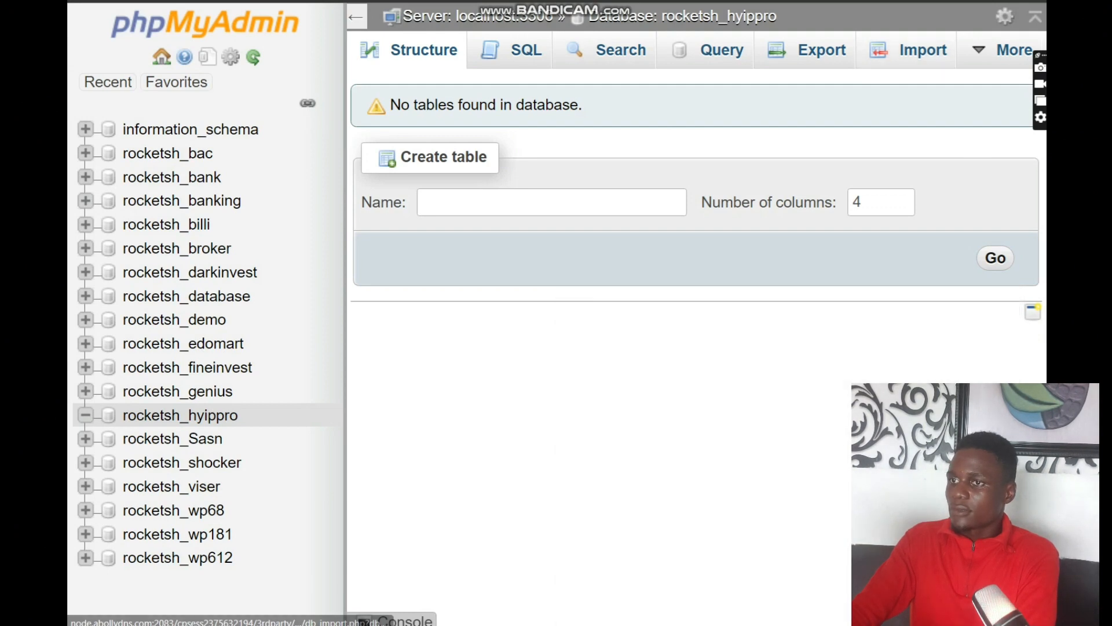
{"action": "left_click", "coordinate": [910, 50]}
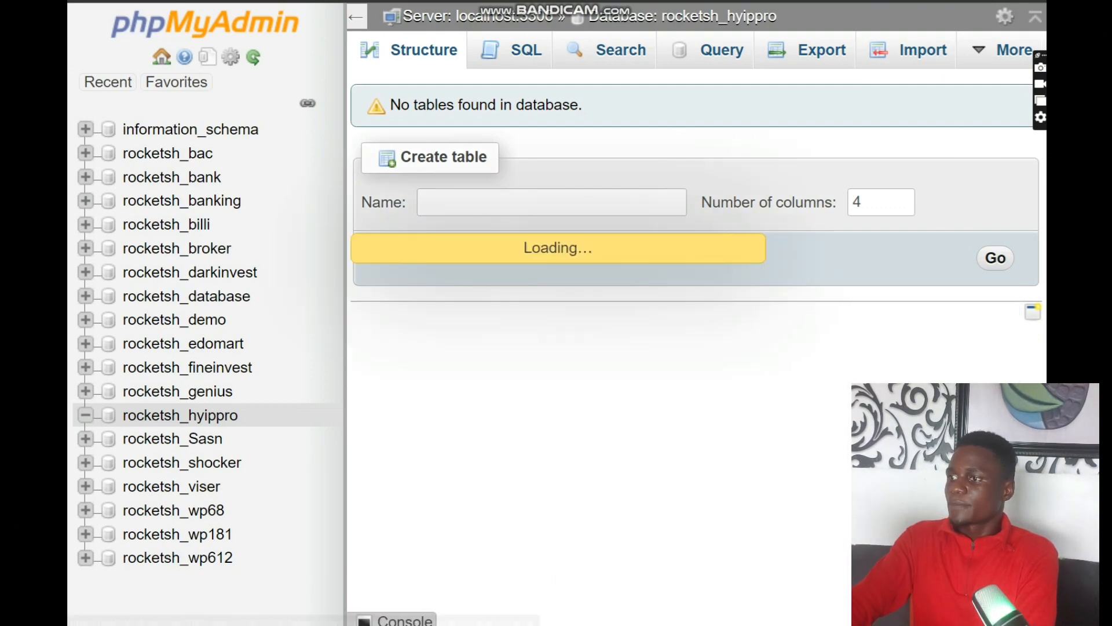
{"action": "key", "text": "ctrl+minus"}
{"action": "key", "text": "ctrl+minus"}
{"action": "key", "text": "ctrl+minus"}
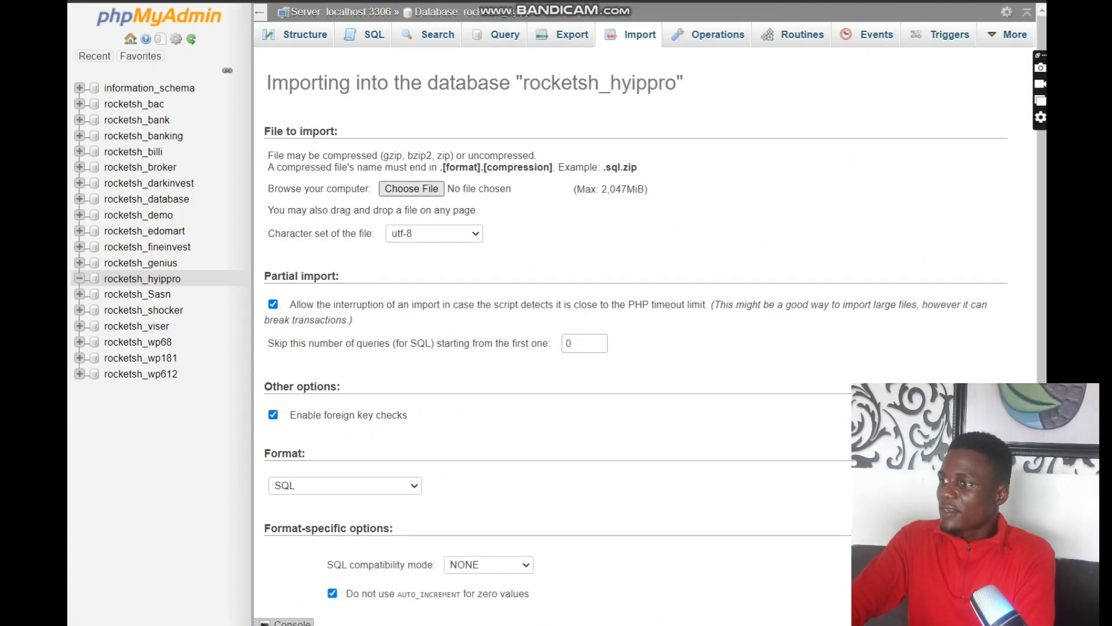
Step: Import the rocketsh_shocker.sql file from Downloads into the rocketsh_hyippro database with the default import settings
{"action": "left_click", "coordinate": [412, 188]}
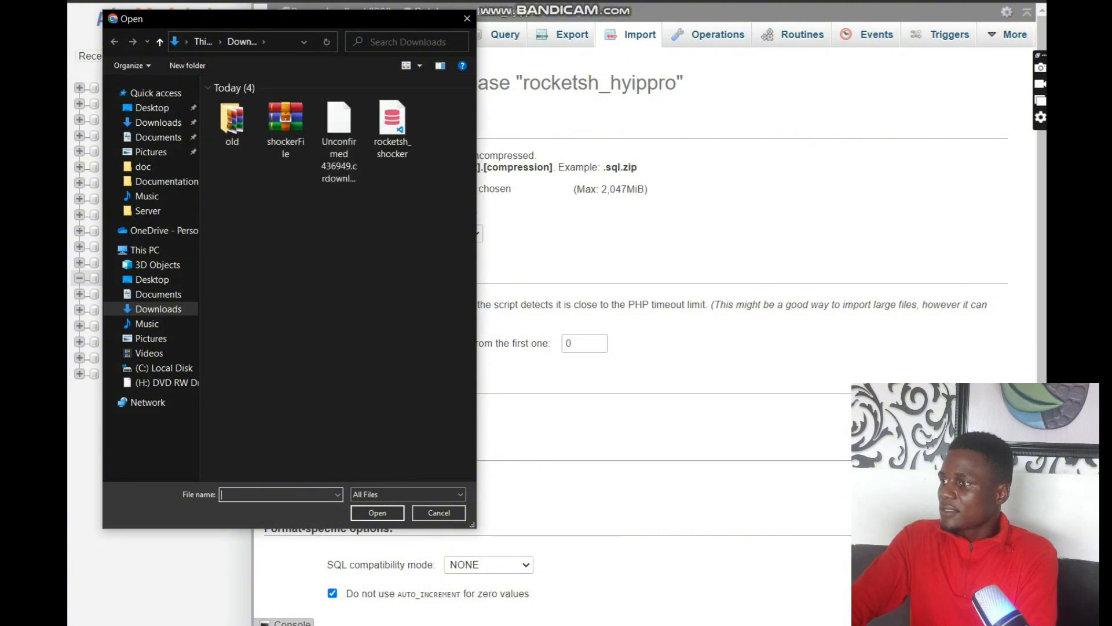
{"action": "left_click", "coordinate": [392, 129]}
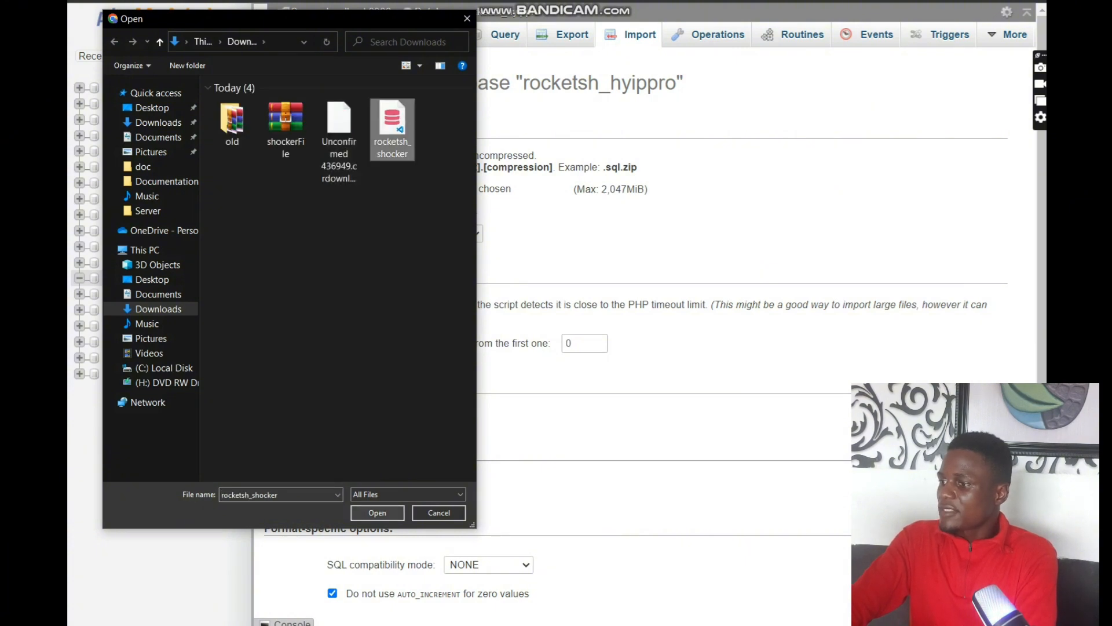
{"action": "key", "text": "Return"}
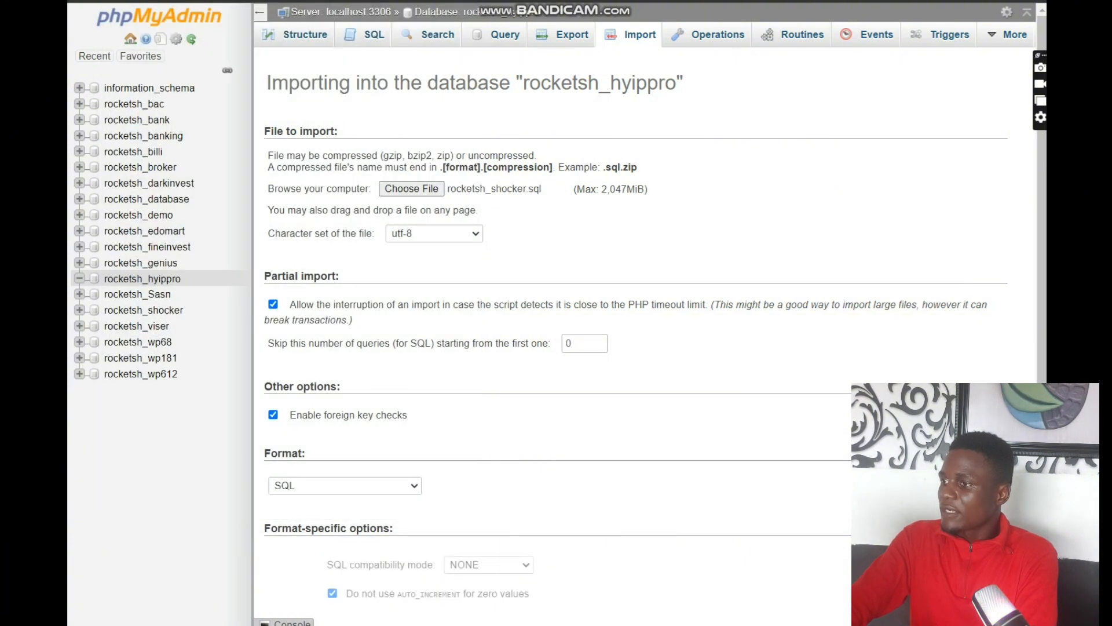
{"action": "scroll", "coordinate": [579, 313], "scroll_direction": "down", "scroll_amount": 1}
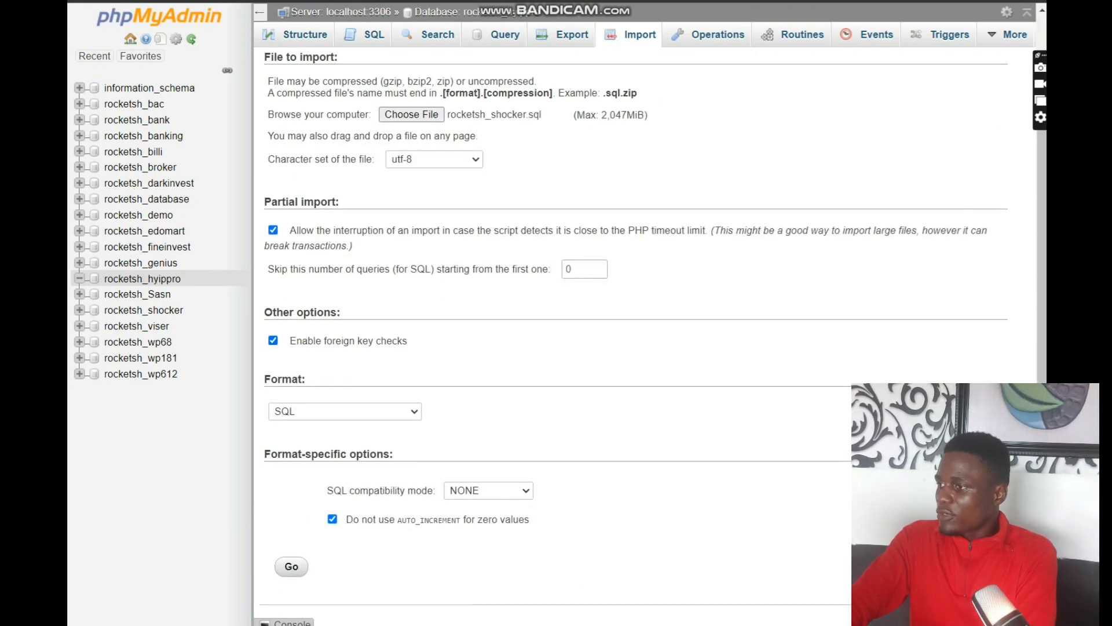
{"action": "left_click", "coordinate": [292, 566]}
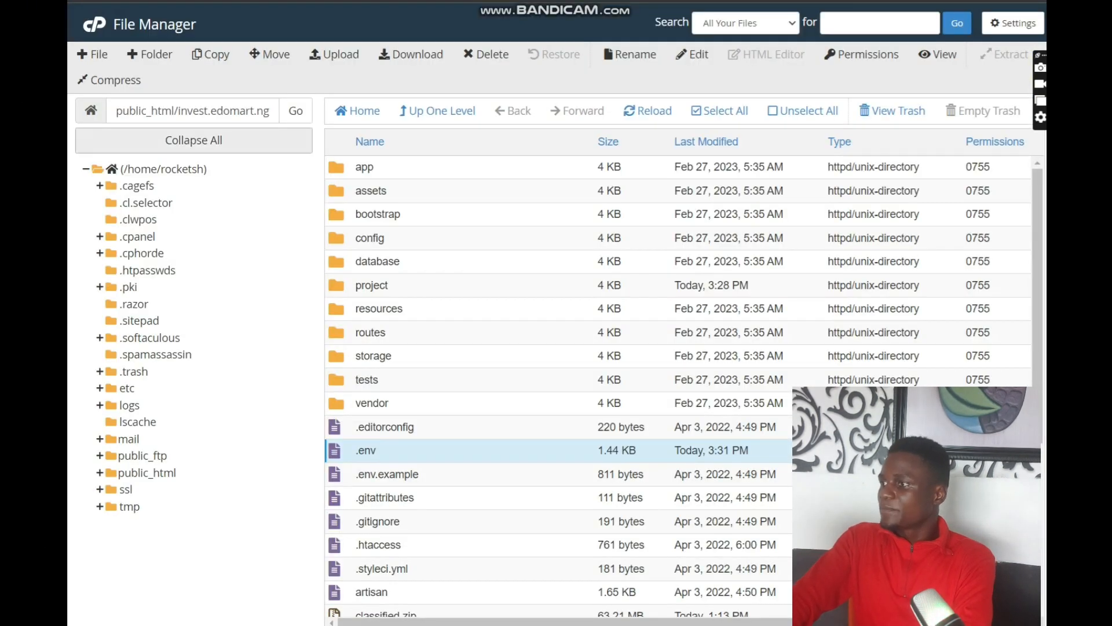
Step: Copy the domain from the File Manager folder path and load invest.edomart.ng in the browser, without the leading slash
{"action": "left_click_drag", "start_coordinate": [175, 110], "coordinate": [270, 110]}
{"action": "key", "text": "ctrl+c"}
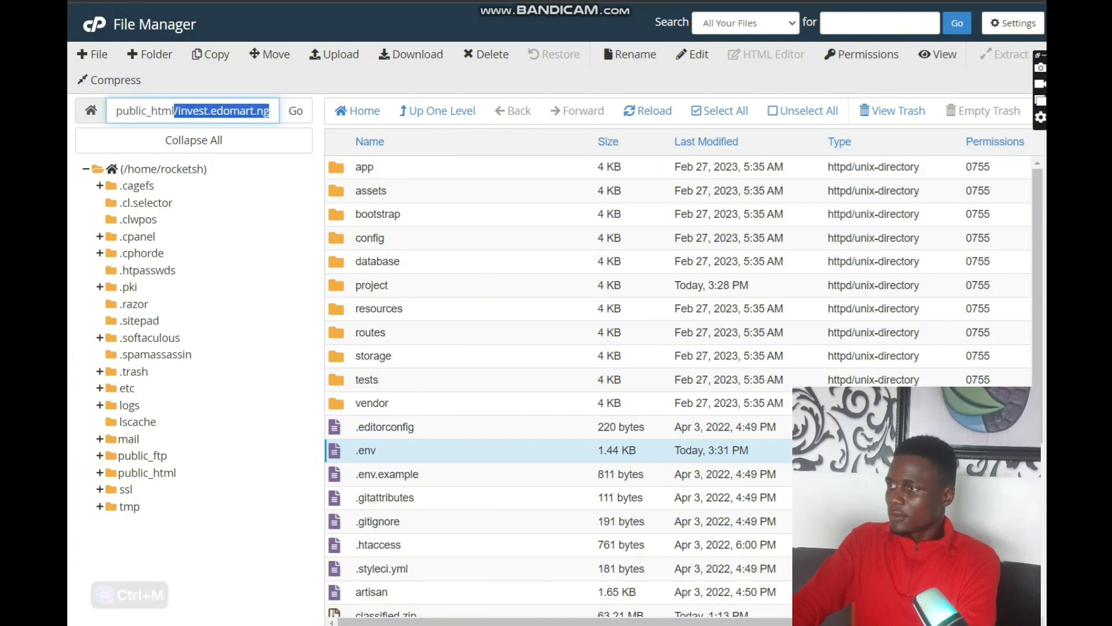
{"action": "key", "text": "ctrl+Tab"}
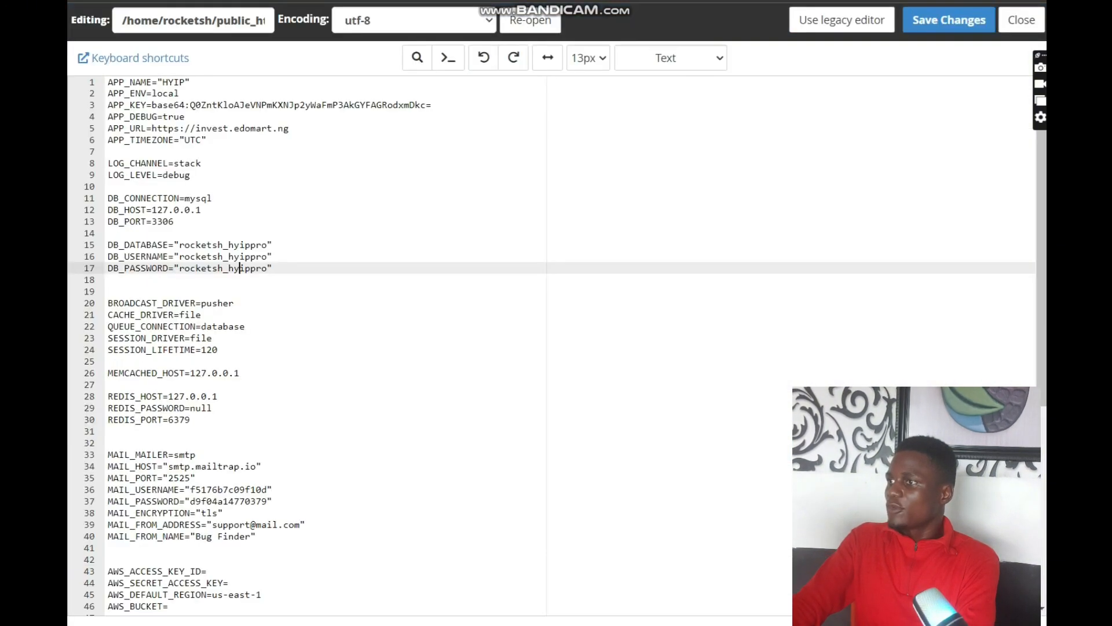
{"action": "key", "text": "ctrl+v"}
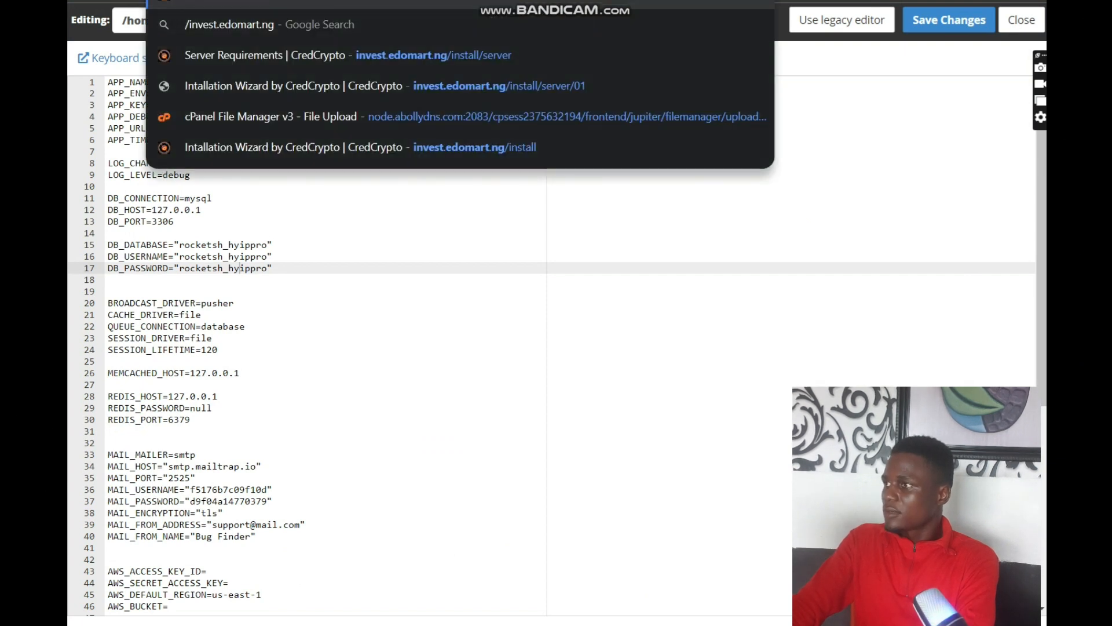
{"action": "key", "text": "BackSpace"}
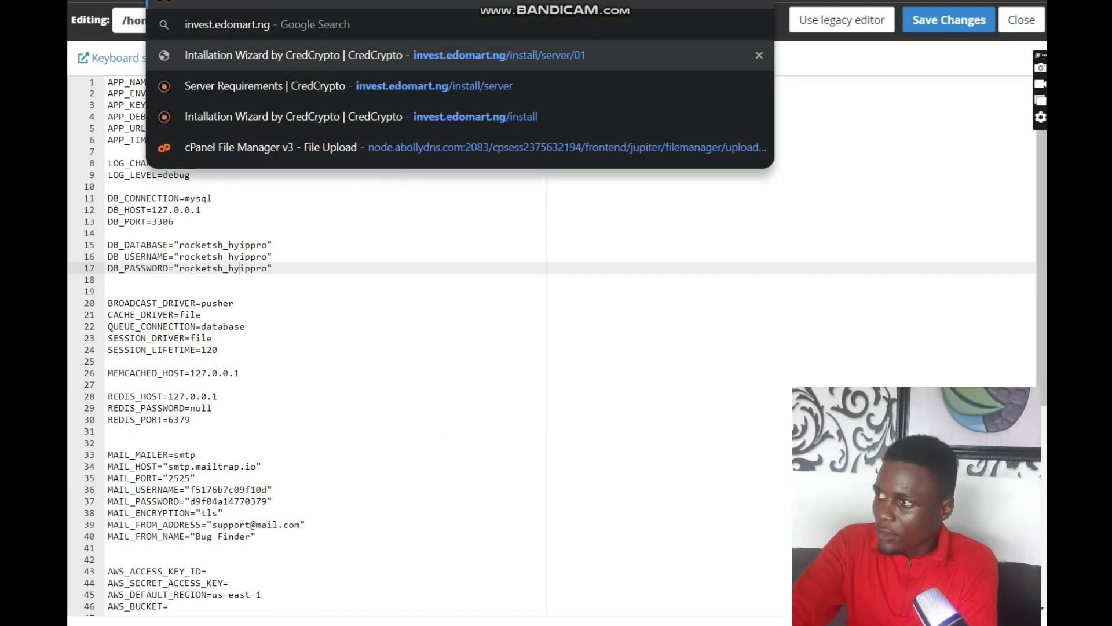
{"action": "key", "text": "Return"}
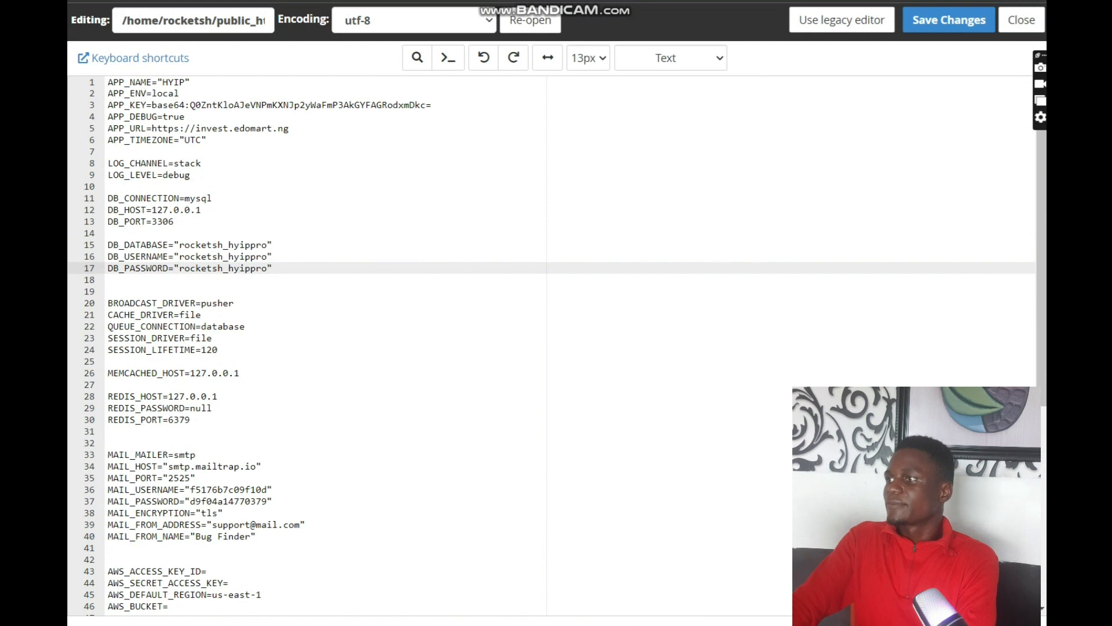